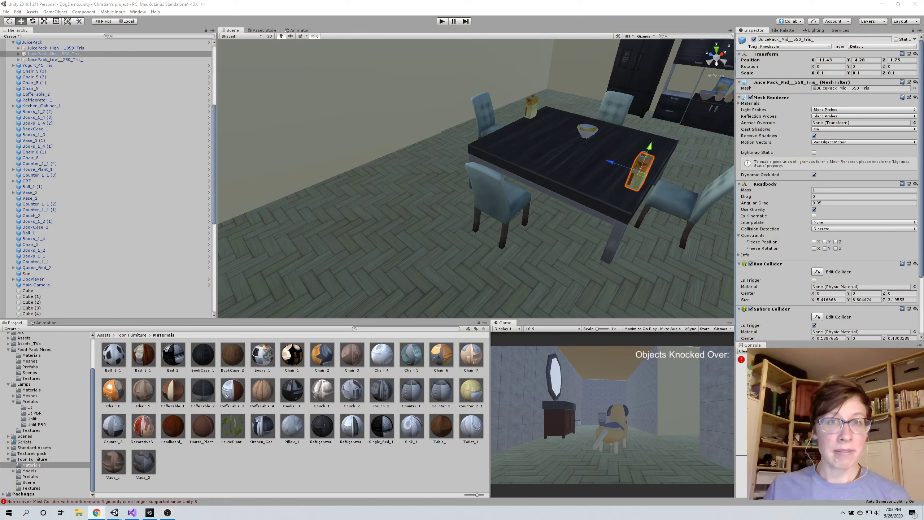
Switch to Chrome and look over the Code Games challenge home page down to its registration section
{"action": "left_click_drag", "start_coordinate": [437, 519], "coordinate": [721, 61]}
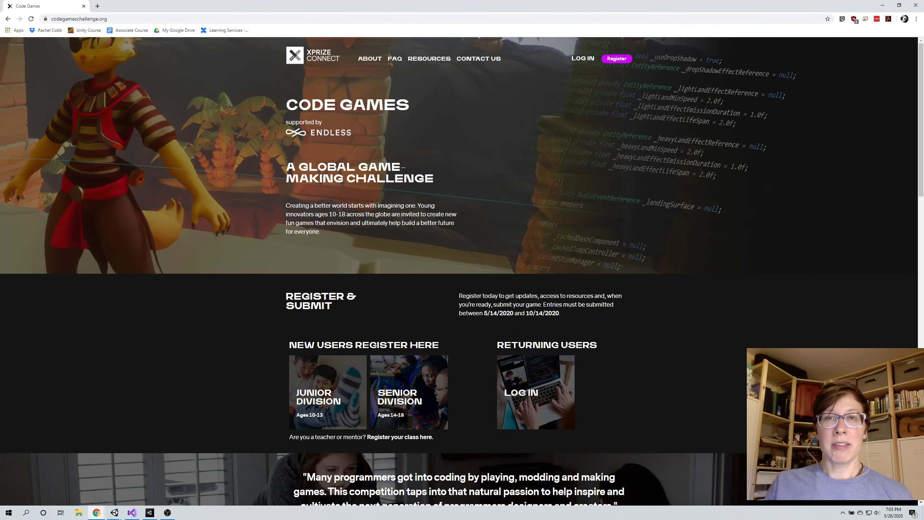
{"action": "key", "text": "alt+Tab"}
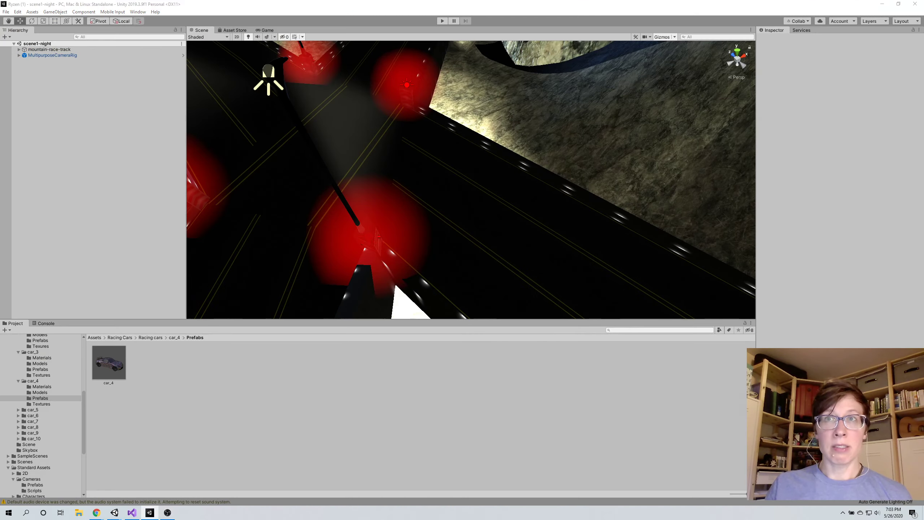
{"action": "key", "text": "alt+Tab"}
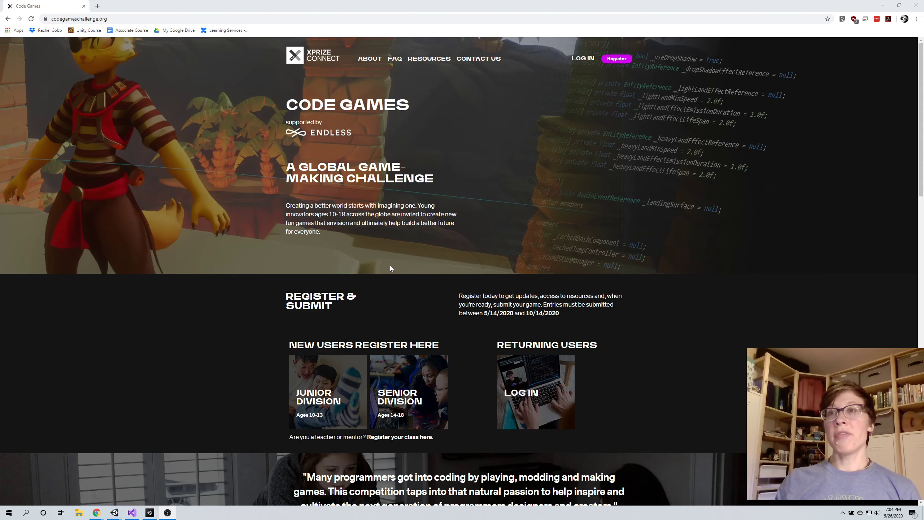
{"action": "scroll", "coordinate": [390, 266], "scroll_direction": "down", "scroll_amount": 2}
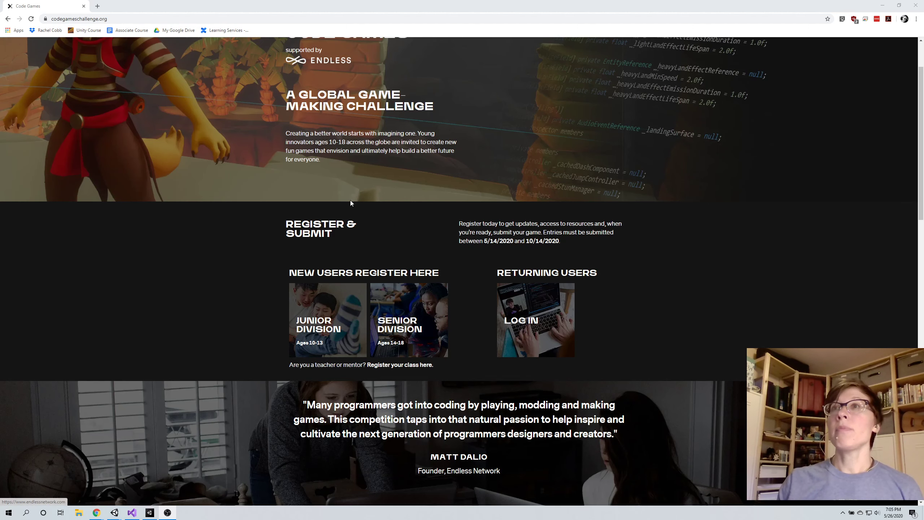
{"action": "scroll", "coordinate": [336, 188], "scroll_direction": "up", "scroll_amount": 2}
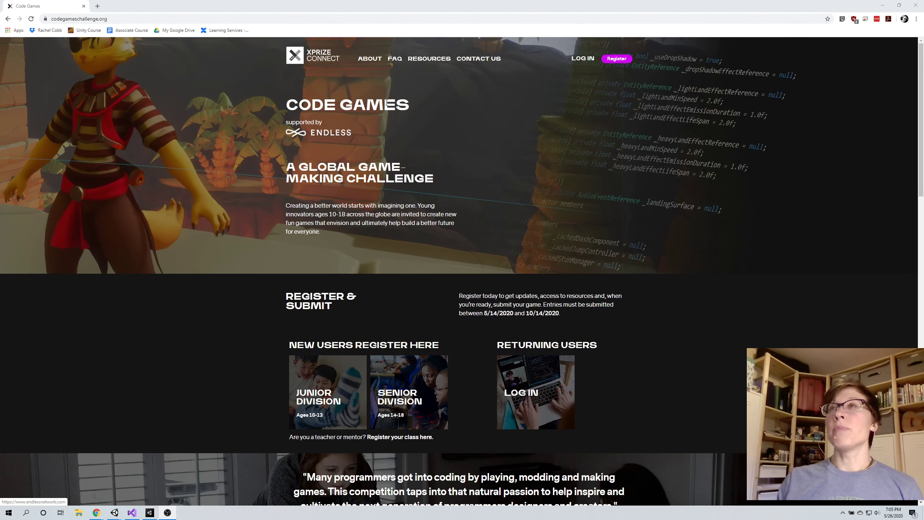
Open the challenge's free gamemaking resources and look over the game making process and the game-making platforms
{"action": "left_click", "coordinate": [429, 58]}
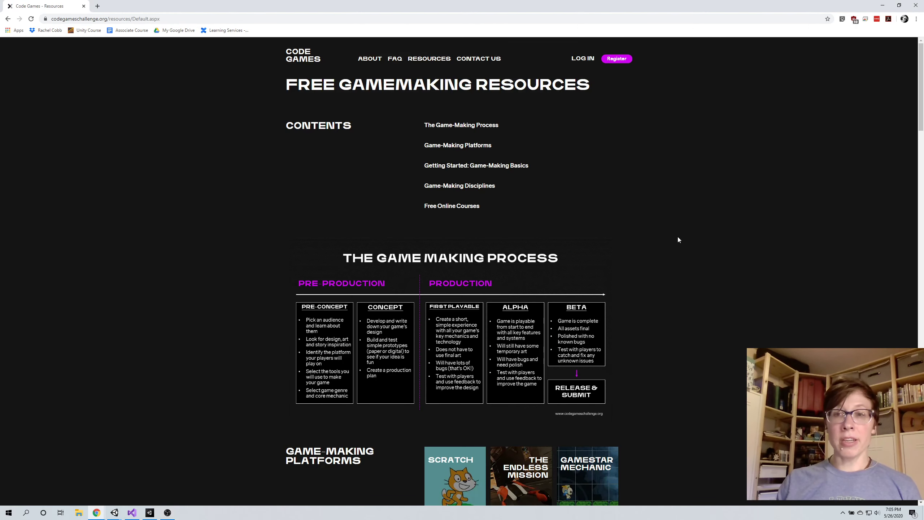
{"action": "scroll", "coordinate": [714, 242], "scroll_direction": "down", "scroll_amount": 6}
{"action": "scroll", "coordinate": [714, 243], "scroll_direction": "down", "scroll_amount": 2}
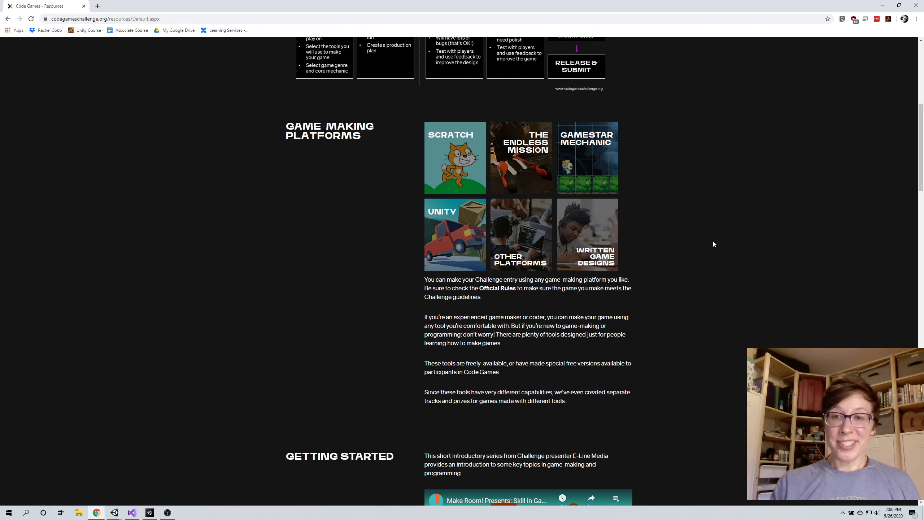
{"action": "scroll", "coordinate": [290, 283], "scroll_direction": "up", "scroll_amount": 9}
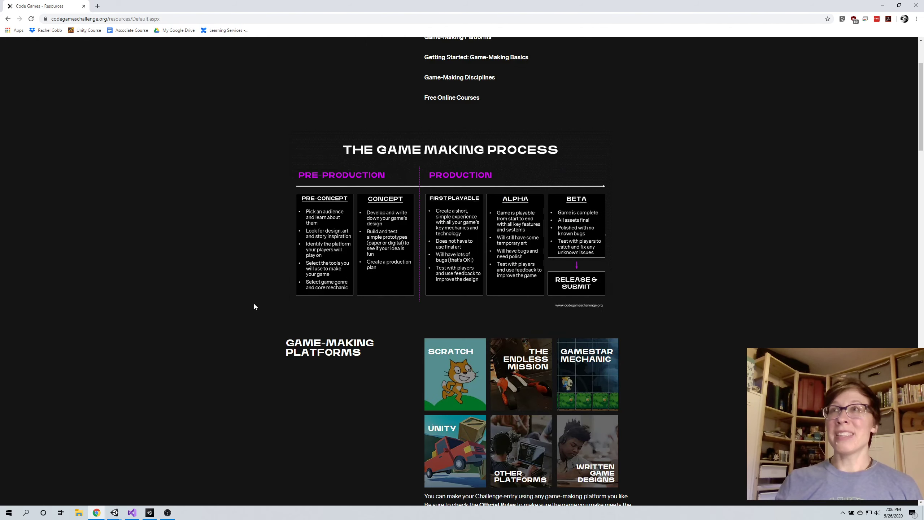
{"action": "left_click", "coordinate": [63, 21]}
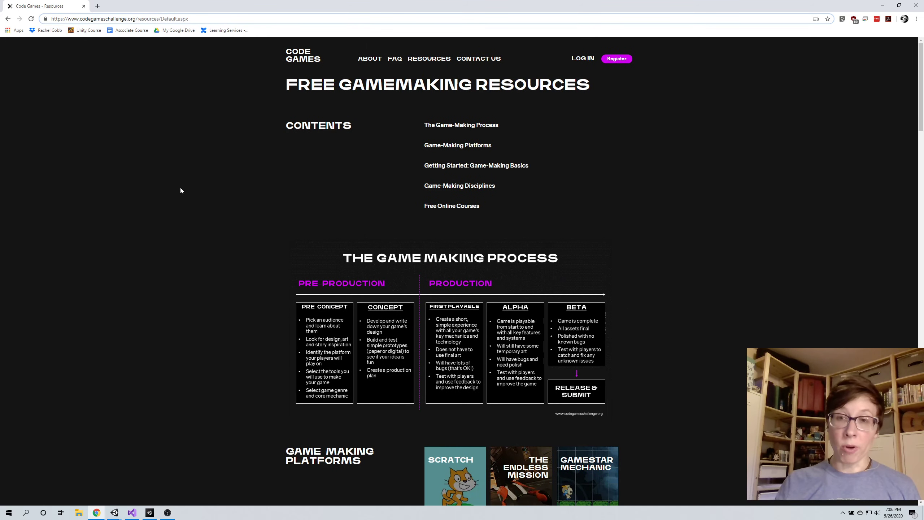
View the Senior Division registration page from the Code Games home page, and return to the home page
{"action": "left_click", "coordinate": [7, 19]}
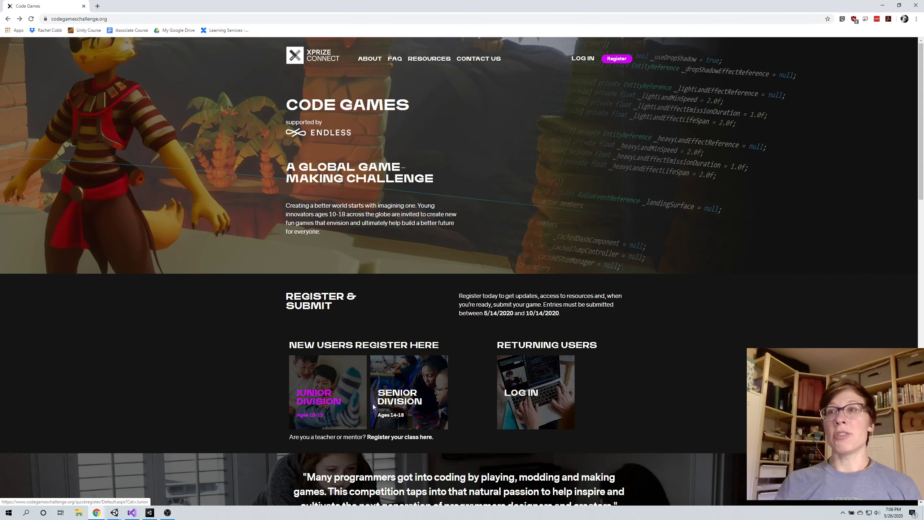
{"action": "left_click", "coordinate": [383, 406]}
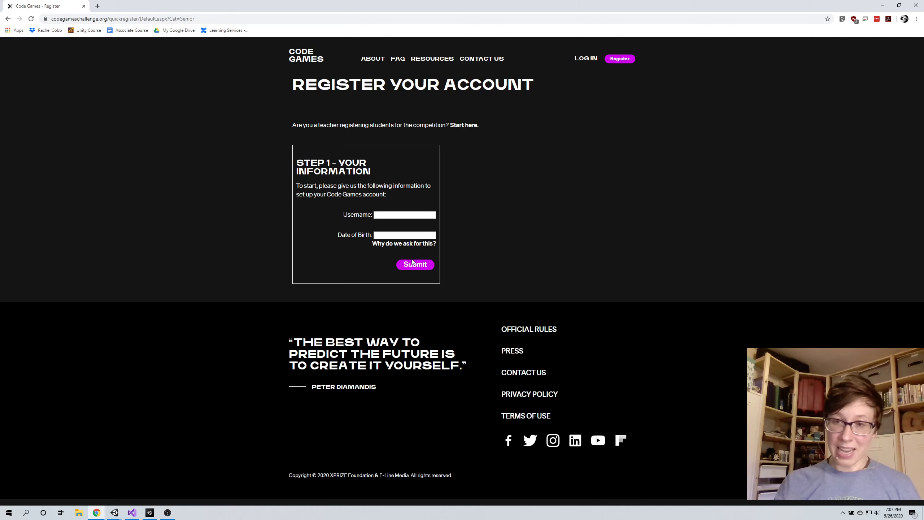
{"action": "left_click", "coordinate": [7, 18]}
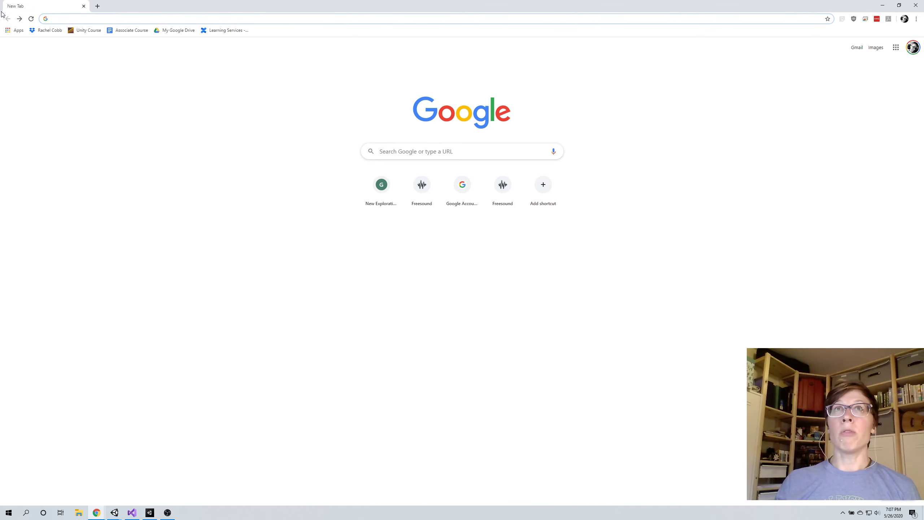
{"action": "left_click", "coordinate": [19, 18]}
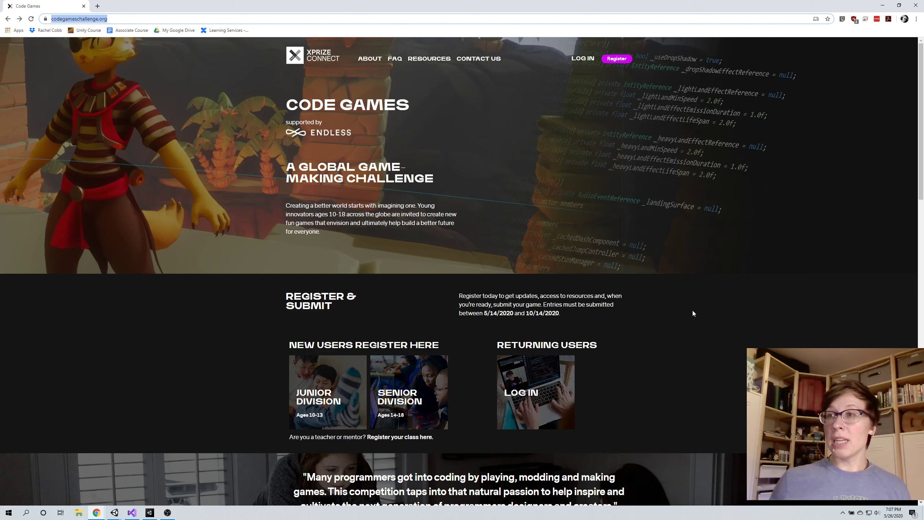
Examine the prize topics Exploration, Environment and Equity on the Code Games home page
{"action": "scroll", "coordinate": [752, 277], "scroll_direction": "down", "scroll_amount": 8}
{"action": "scroll", "coordinate": [752, 275], "scroll_direction": "down", "scroll_amount": 1}
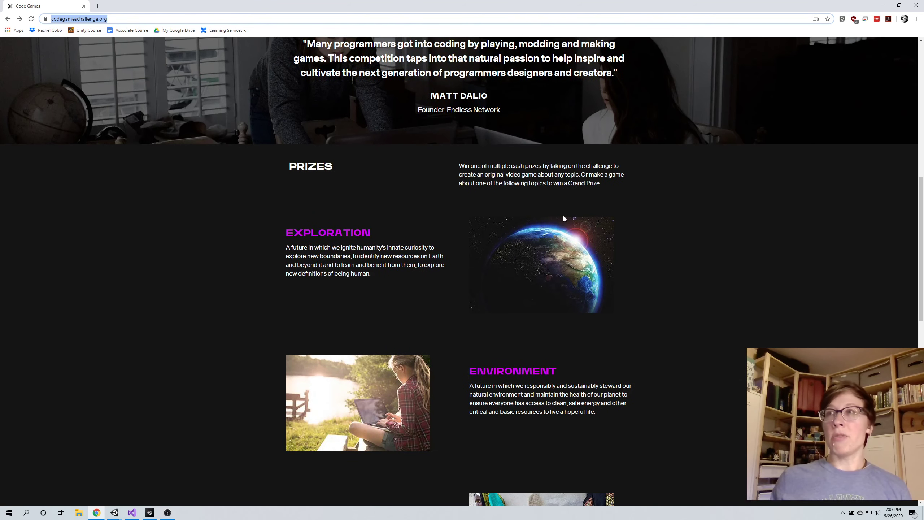
{"action": "scroll", "coordinate": [669, 313], "scroll_direction": "down", "scroll_amount": 3}
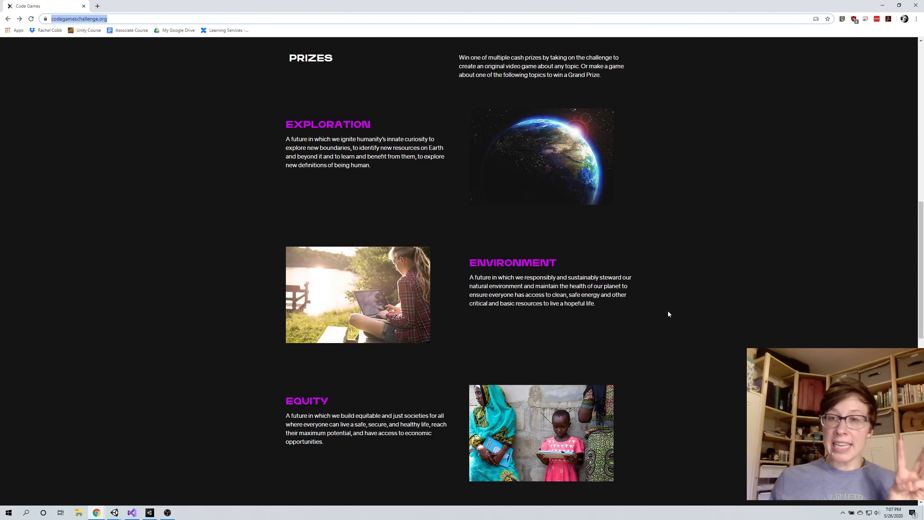
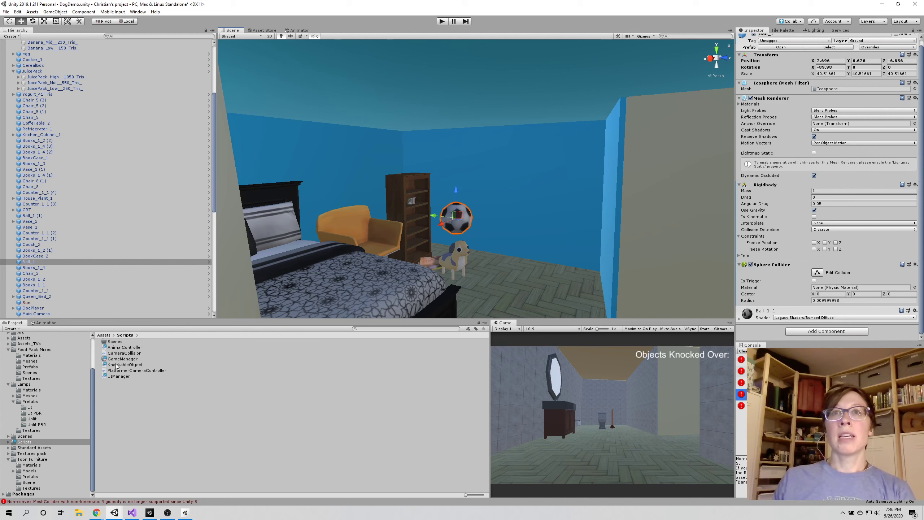
Attach the KnockableObject script to the soccer ball Ball_1 and assign the scene's GameManager object as its Game Manager
{"action": "left_click_drag", "start_coordinate": [116, 365], "coordinate": [798, 305]}
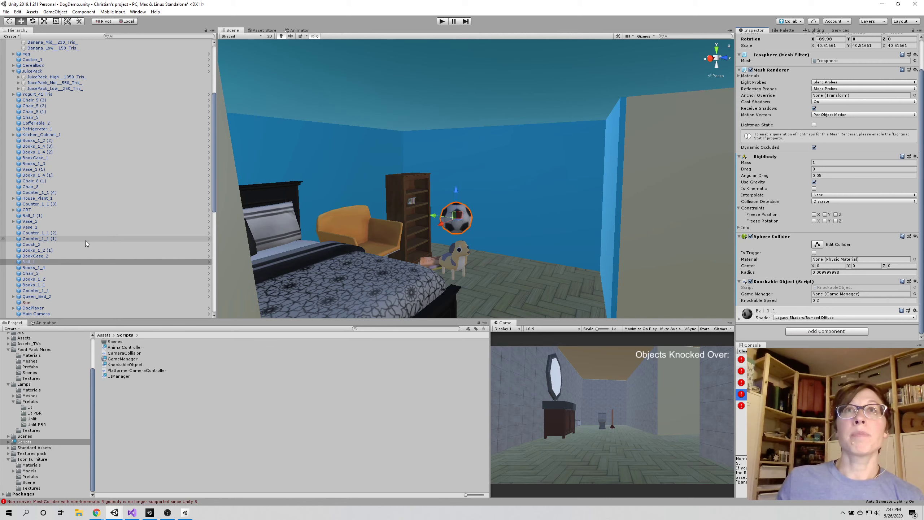
{"action": "scroll", "coordinate": [94, 194], "scroll_direction": "down", "scroll_amount": 14}
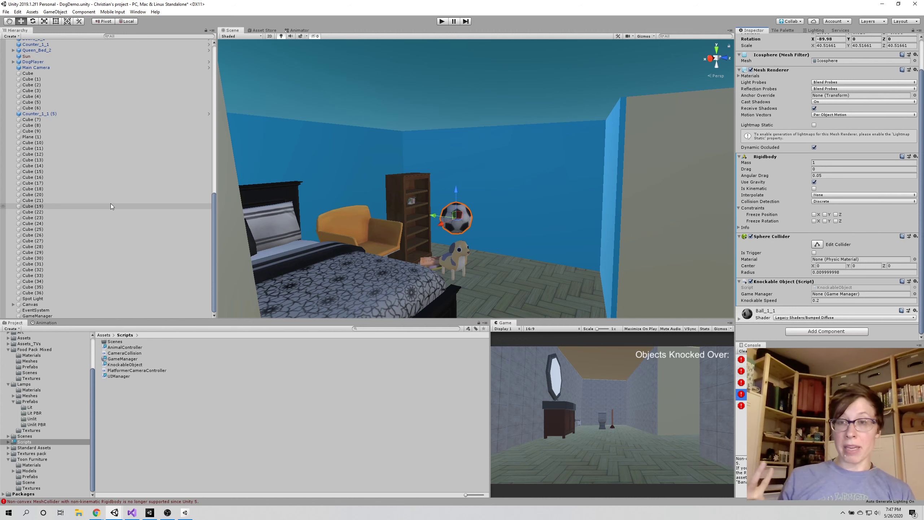
{"action": "left_click", "coordinate": [69, 315]}
{"action": "left_click", "coordinate": [450, 223]}
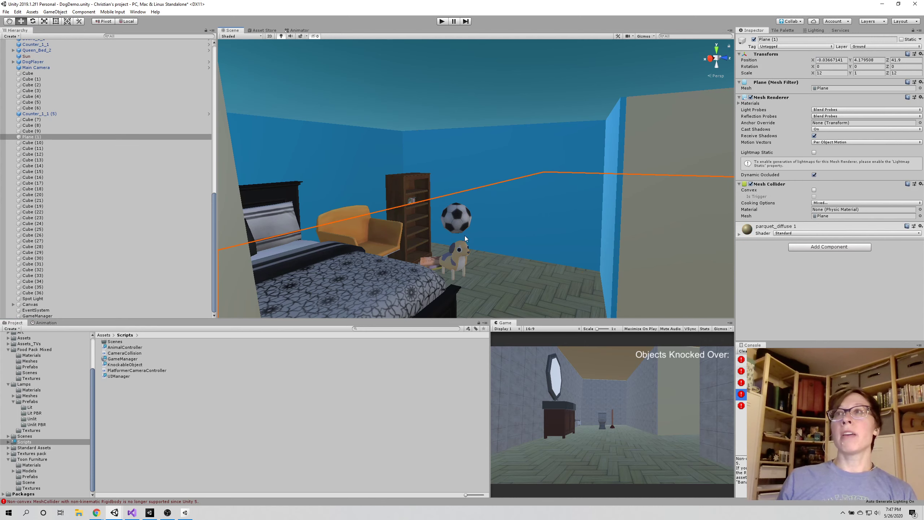
{"action": "left_click", "coordinate": [458, 221]}
{"action": "scroll", "coordinate": [109, 301], "scroll_direction": "down", "scroll_amount": 2}
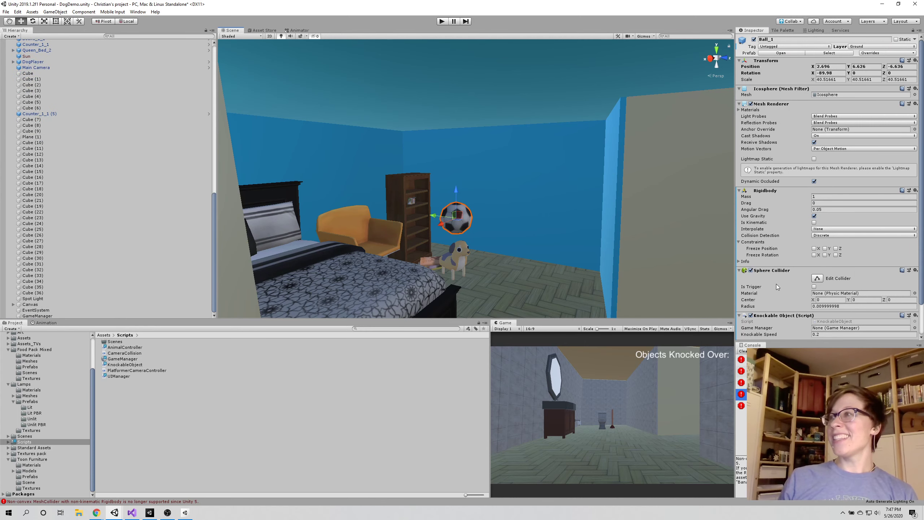
{"action": "scroll", "coordinate": [776, 284], "scroll_direction": "down", "scroll_amount": 3}
{"action": "left_click_drag", "start_coordinate": [38, 316], "coordinate": [828, 294]}
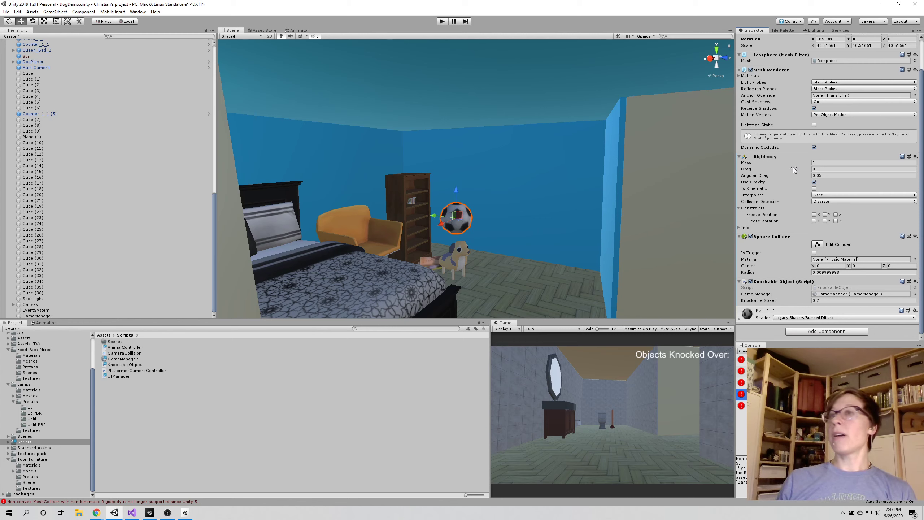
Tag the soccer ball as Knockable
{"action": "scroll", "coordinate": [830, 170], "scroll_direction": "up", "scroll_amount": 3}
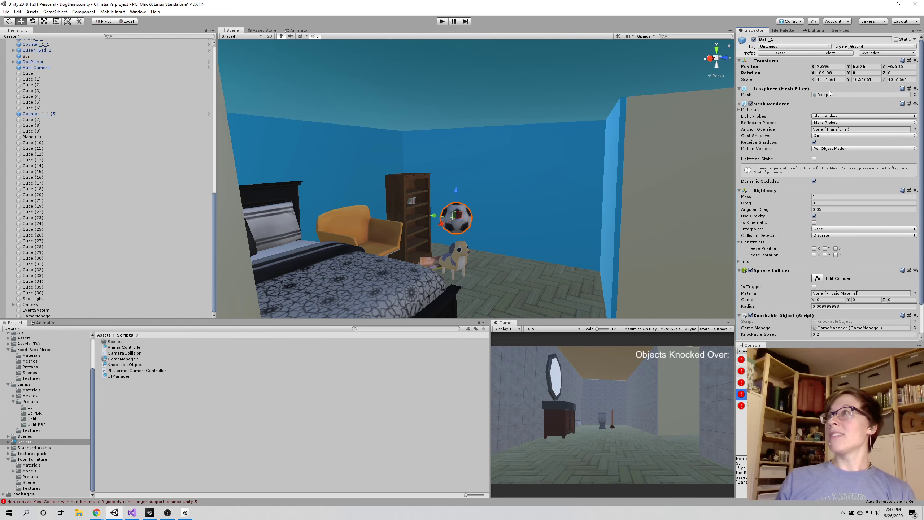
{"action": "left_click", "coordinate": [797, 43]}
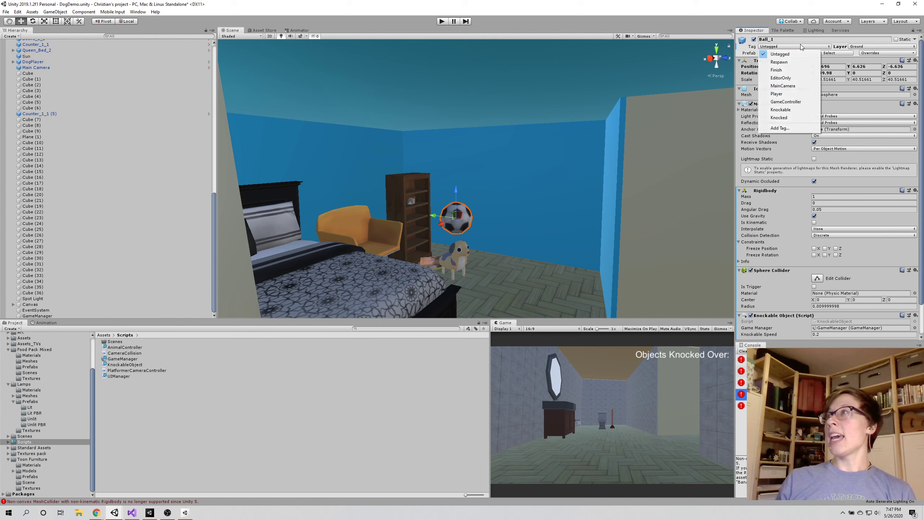
{"action": "left_click", "coordinate": [794, 117]}
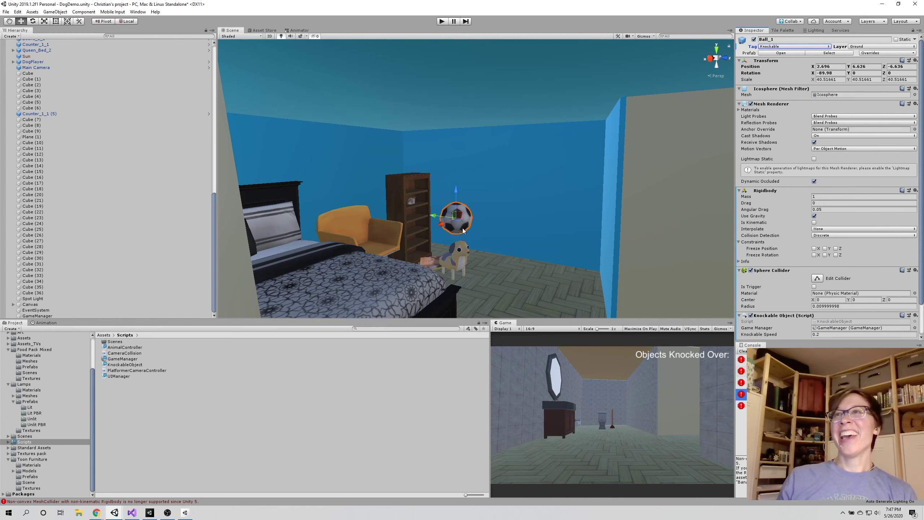
Move the soccer ball onto the orange chair beside the bed, at about X 2.7, Y 5.78, Z -10.34
{"action": "middle_click_drag", "start_coordinate": [520, 214], "coordinate": [470, 229]}
{"action": "scroll", "coordinate": [467, 225], "scroll_direction": "down", "scroll_amount": 5}
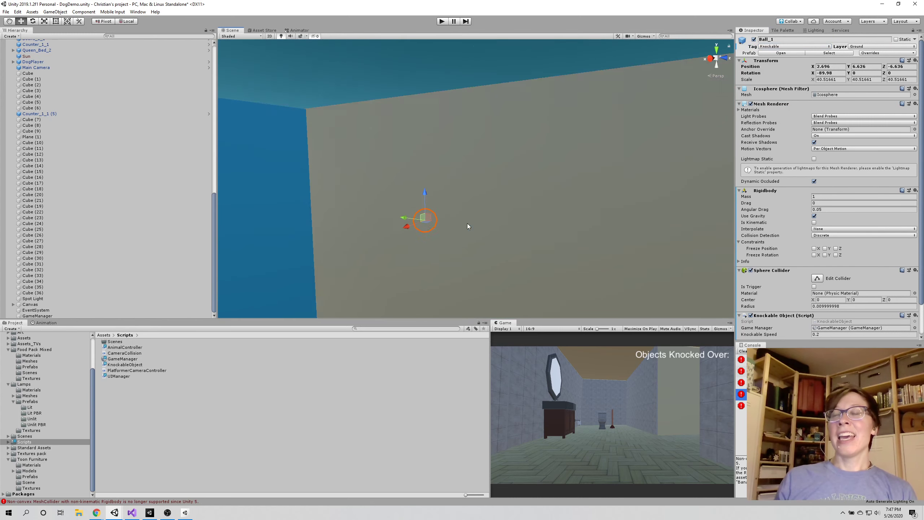
{"action": "scroll", "coordinate": [467, 225], "scroll_direction": "up", "scroll_amount": 5}
{"action": "right_click_drag", "start_coordinate": [452, 242], "coordinate": [504, 233]}
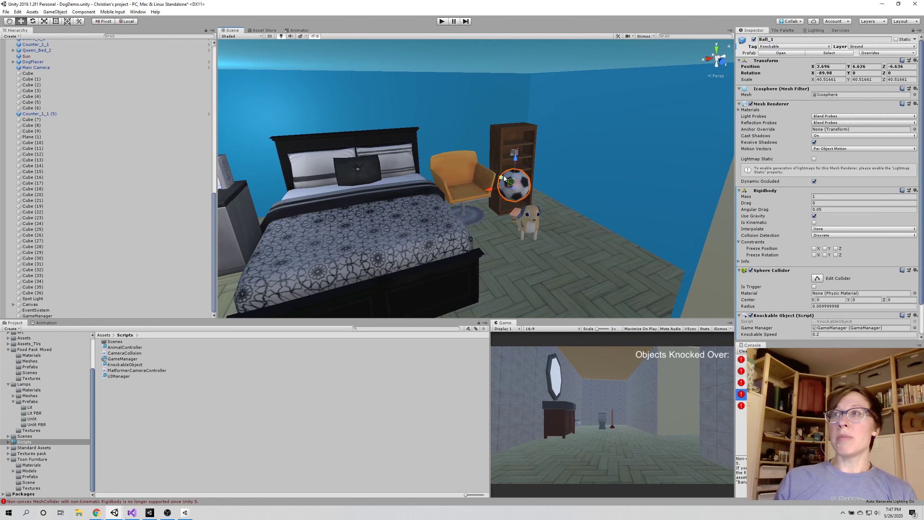
{"action": "left_click_drag", "start_coordinate": [503, 179], "coordinate": [458, 146]}
Play-test the scene by running the dog into the soccer ball near the orange chair, and stop the game
{"action": "left_click", "coordinate": [441, 22]}
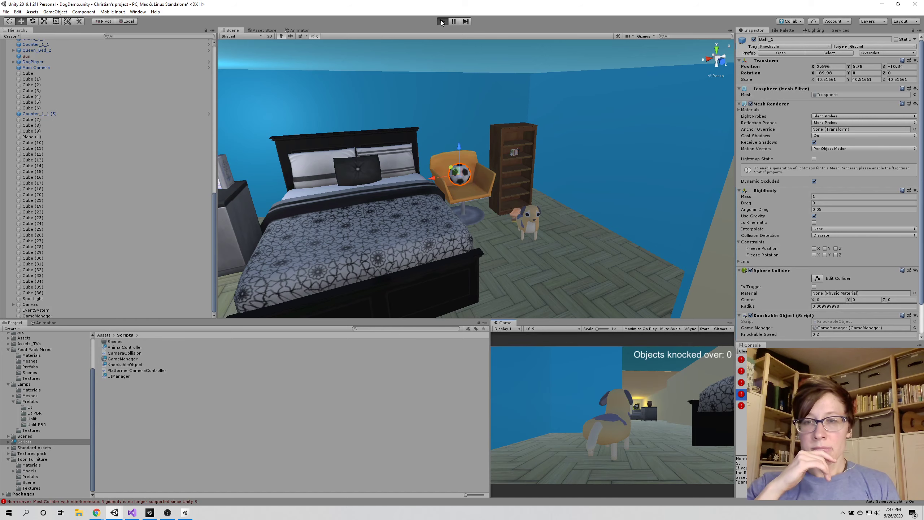
{"action": "key", "text": "ctrl+p"}
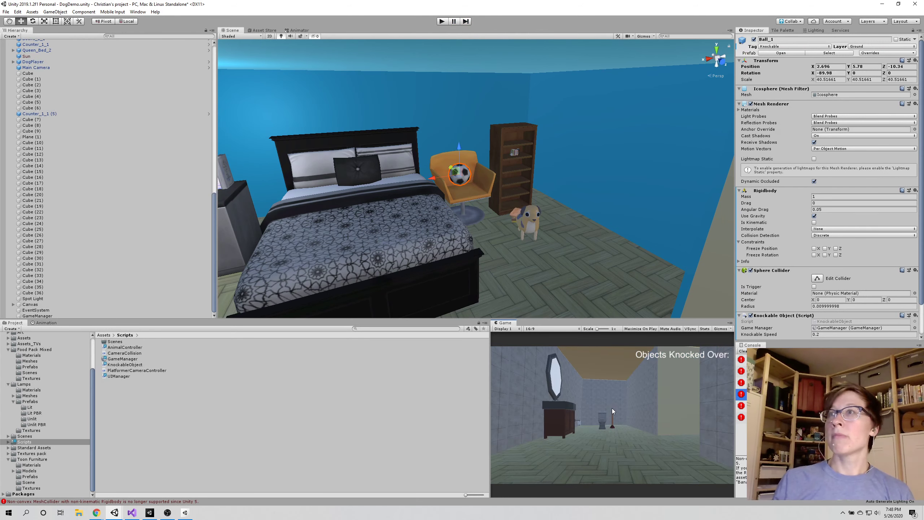
{"action": "left_click", "coordinate": [441, 22]}
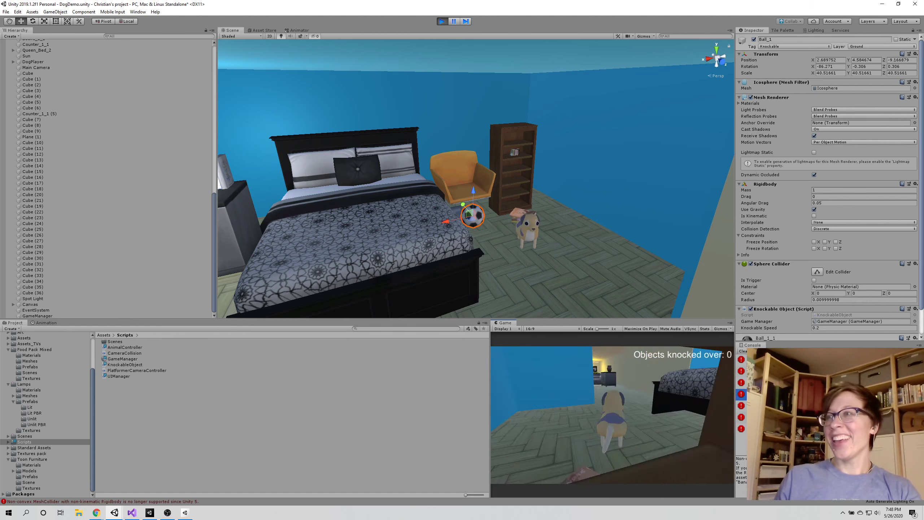
{"action": "key", "text": "w"}
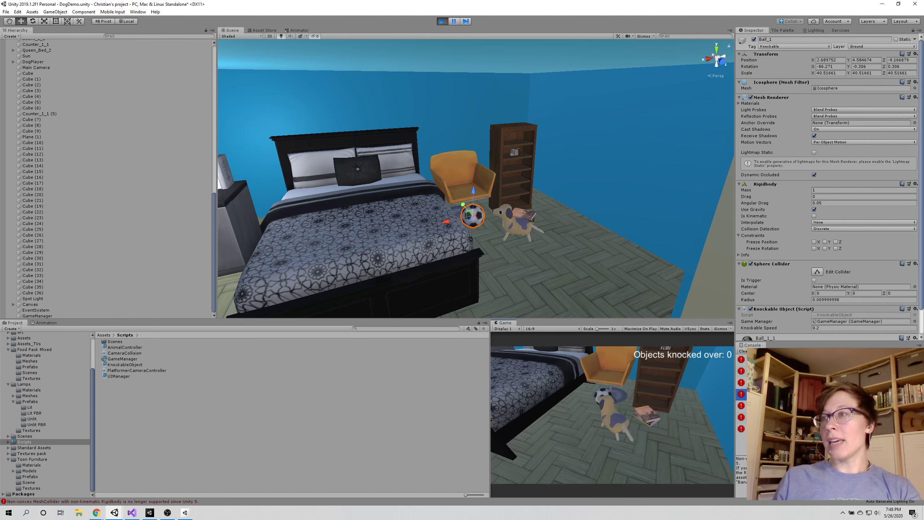
{"action": "key", "text": "a"}
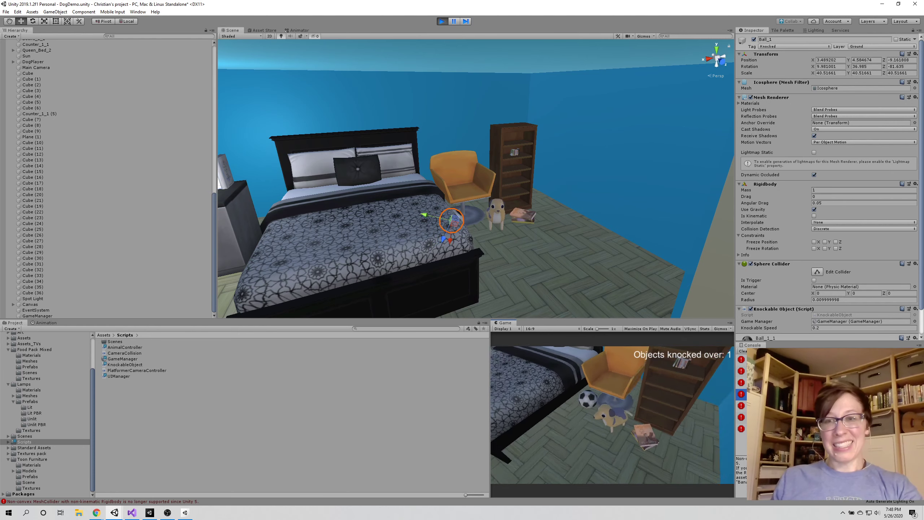
{"action": "left_click", "coordinate": [442, 22]}
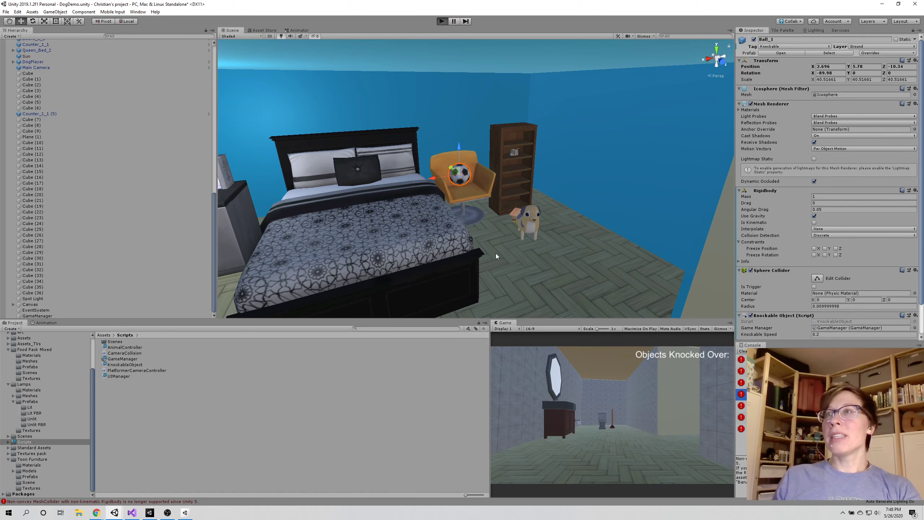
Run the scene once more to watch how the ball drops from the chair, stop it, and clear the console
{"action": "key", "text": "ctrl+p"}
{"action": "scroll", "coordinate": [432, 217], "scroll_direction": "up", "scroll_amount": 5}
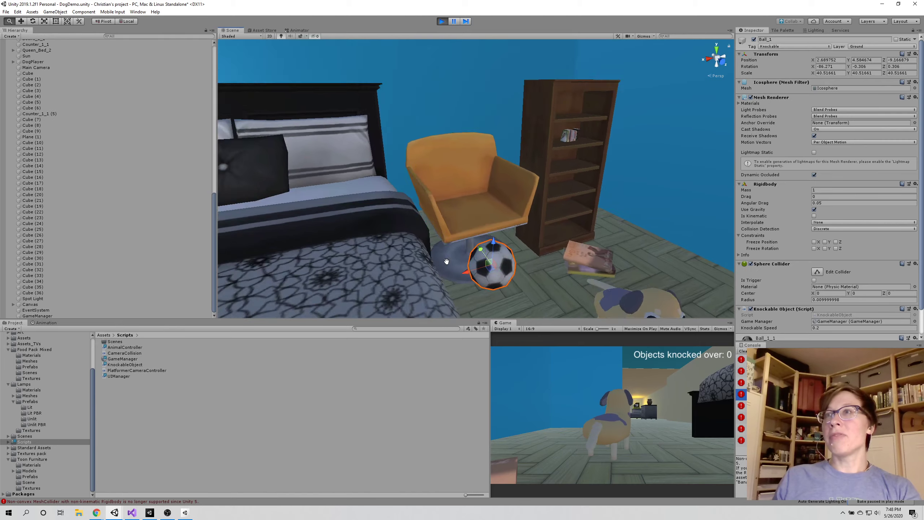
{"action": "scroll", "coordinate": [447, 261], "scroll_direction": "down", "scroll_amount": 5}
{"action": "left_click", "coordinate": [442, 21]}
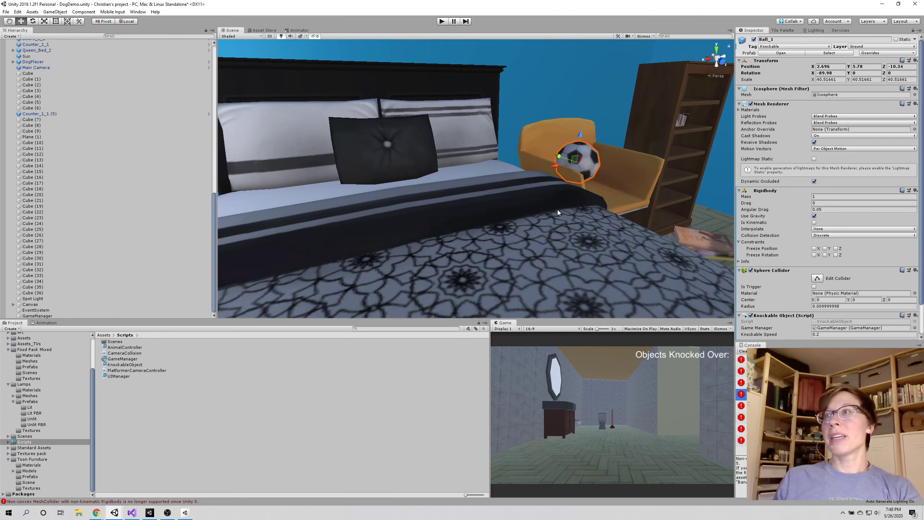
{"action": "middle_click_drag", "start_coordinate": [582, 188], "coordinate": [576, 207]}
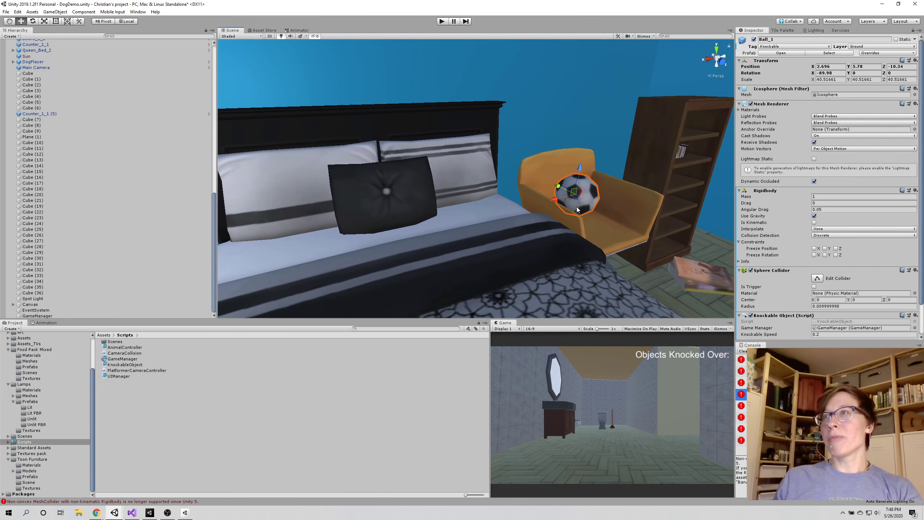
{"action": "left_click", "coordinate": [741, 351]}
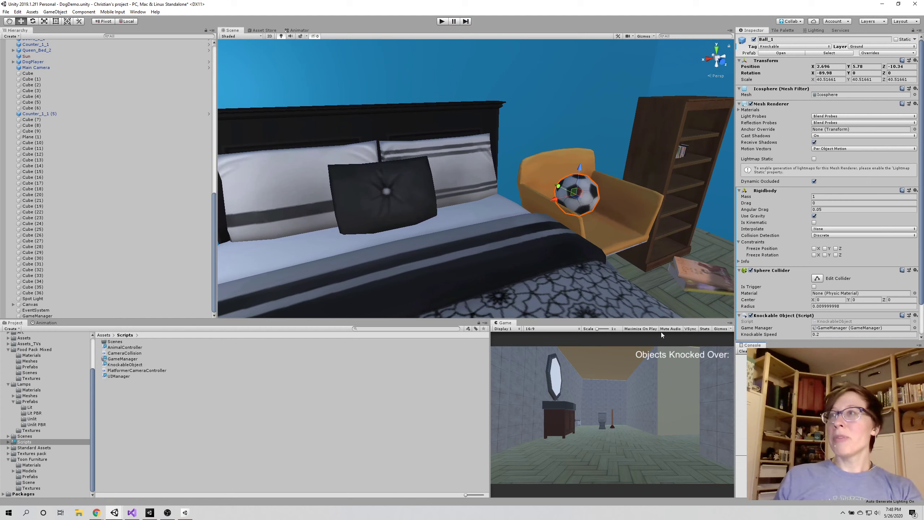
Try tilting the orange chair Chair_2 to an X rotation of about -97.6 degrees
{"action": "left_click", "coordinate": [612, 236]}
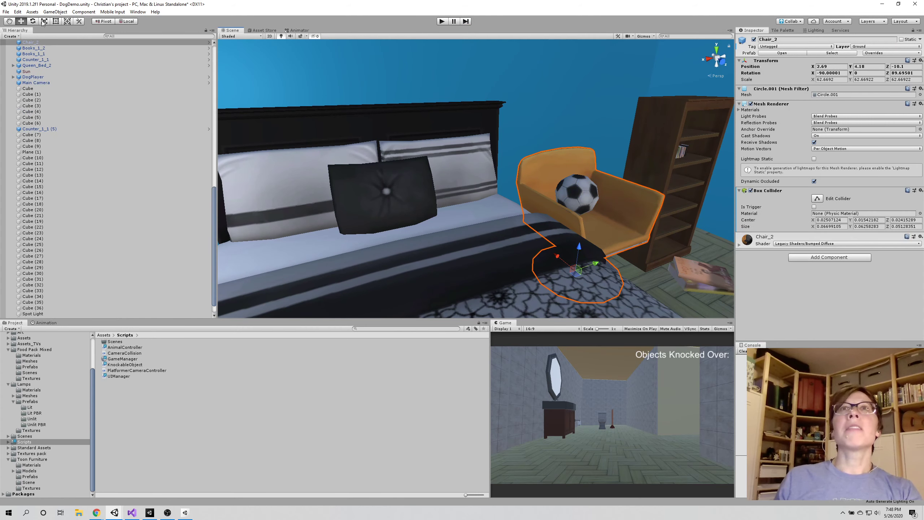
{"action": "key", "text": "e"}
{"action": "left_click_drag", "start_coordinate": [590, 265], "coordinate": [589, 258]}
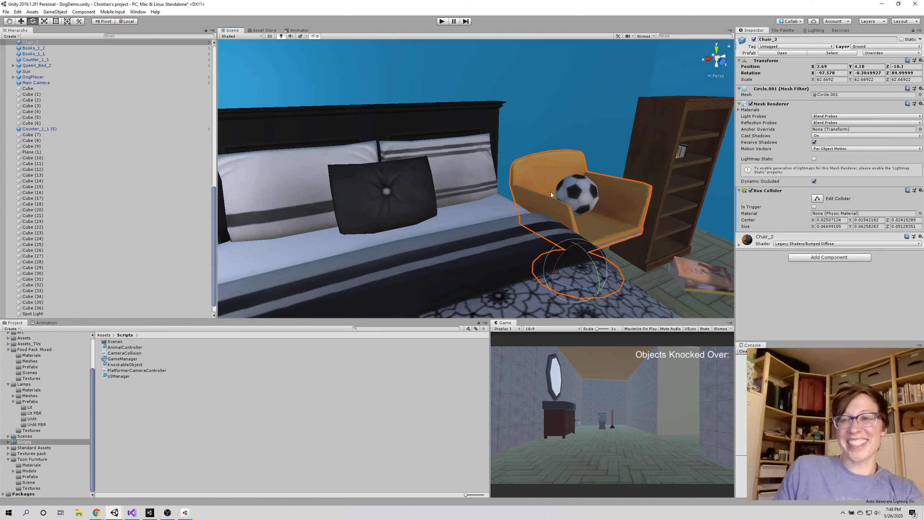
Play-test with the tilted chair by steering the dog into the ball, stop the game, and undo the chair's rotation
{"action": "left_click", "coordinate": [442, 22]}
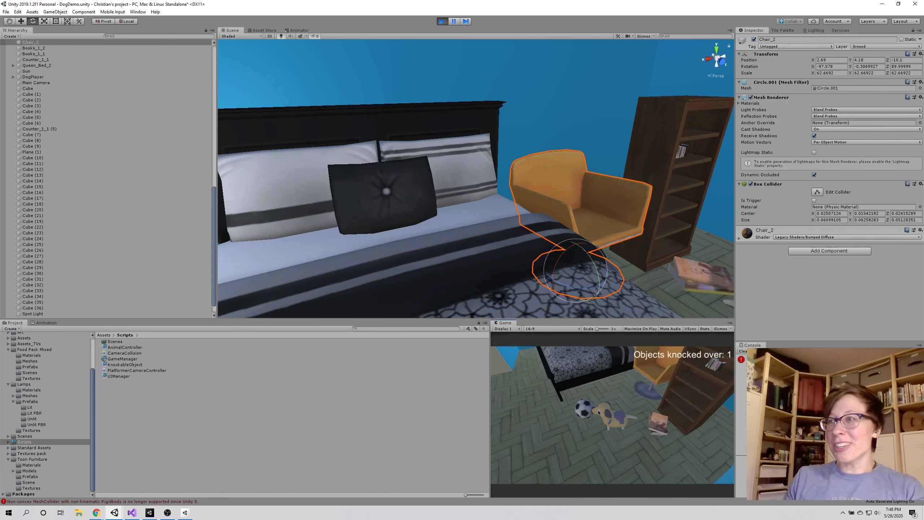
{"action": "key", "text": "w"}
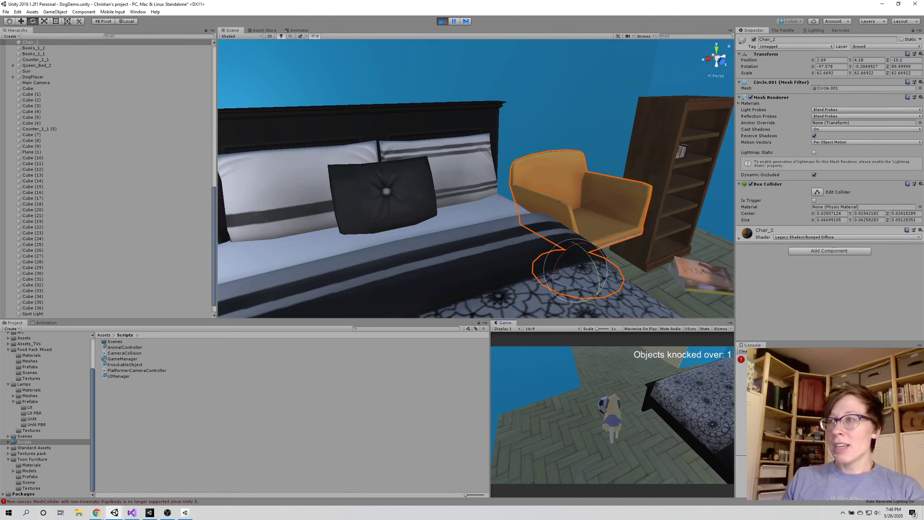
{"action": "key", "text": "w"}
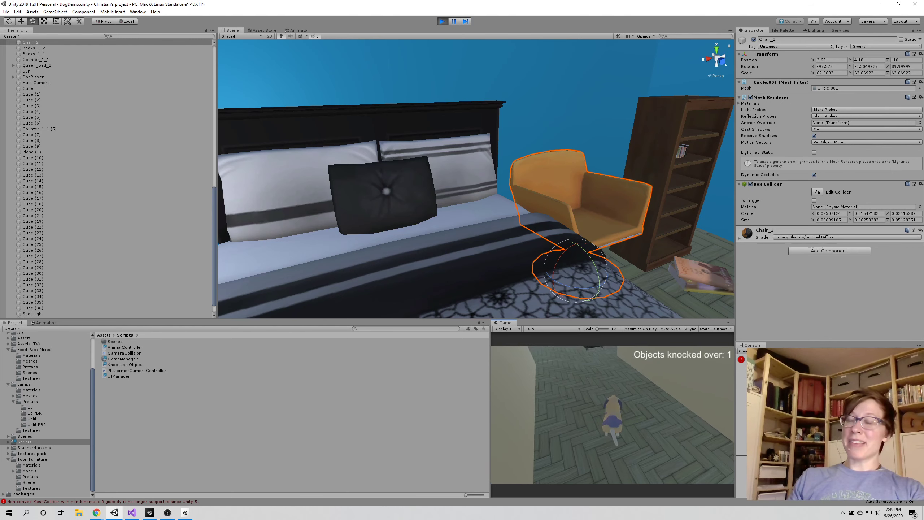
{"action": "key", "text": "Escape"}
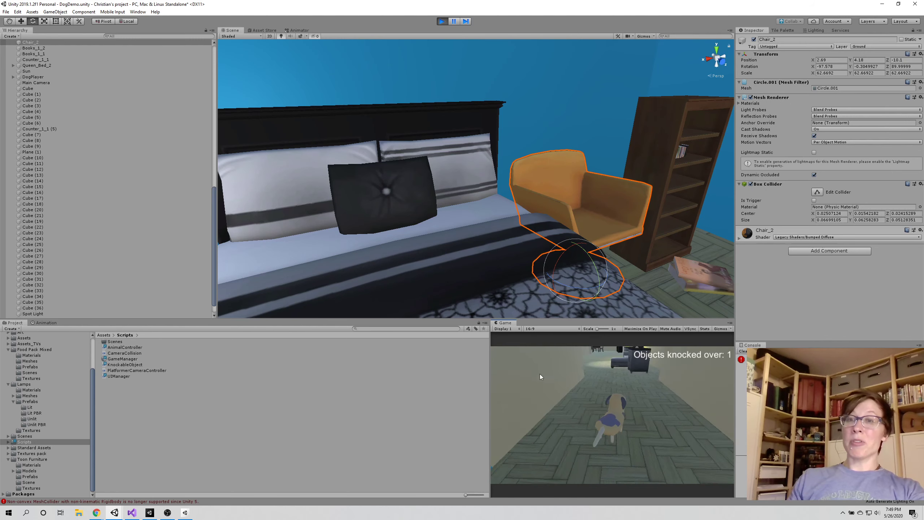
{"action": "left_click", "coordinate": [443, 23]}
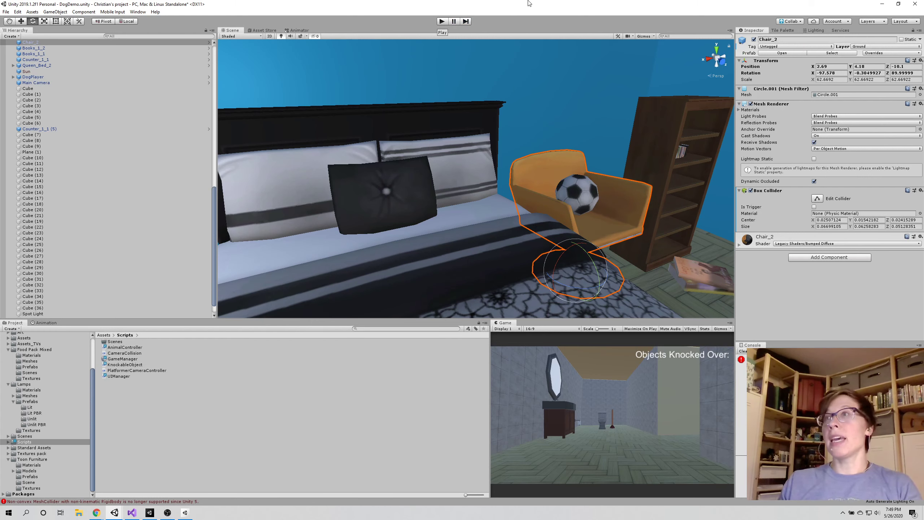
{"action": "key", "text": "ctrl+z"}
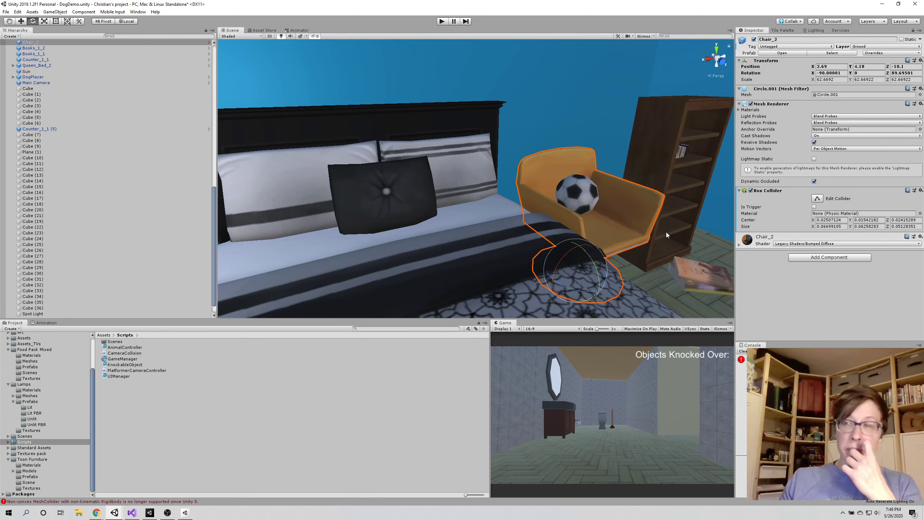
Move the soccer ball from the orange chair onto the bed beside the dark pillow, at about X 5.06, Z -10.16
{"action": "right_click_drag", "start_coordinate": [670, 217], "coordinate": [613, 224]}
{"action": "middle_click_drag", "start_coordinate": [666, 209], "coordinate": [490, 233]}
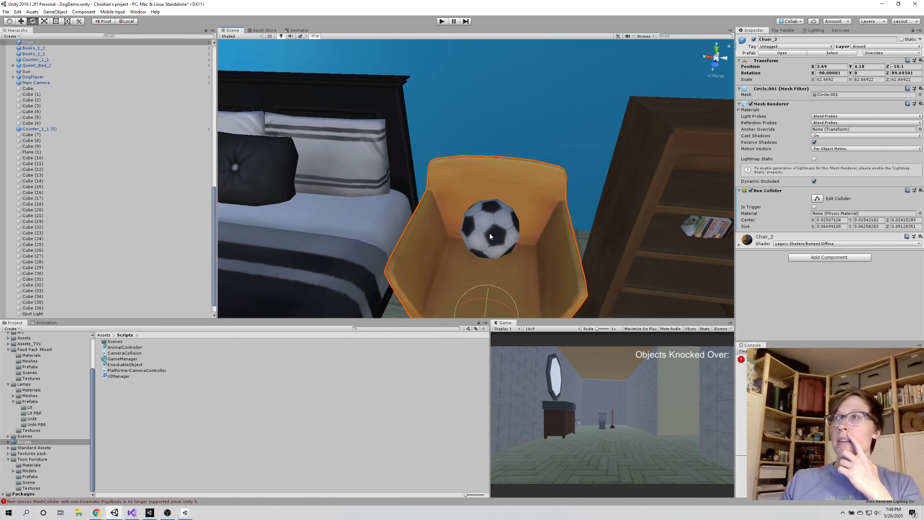
{"action": "left_click", "coordinate": [489, 231]}
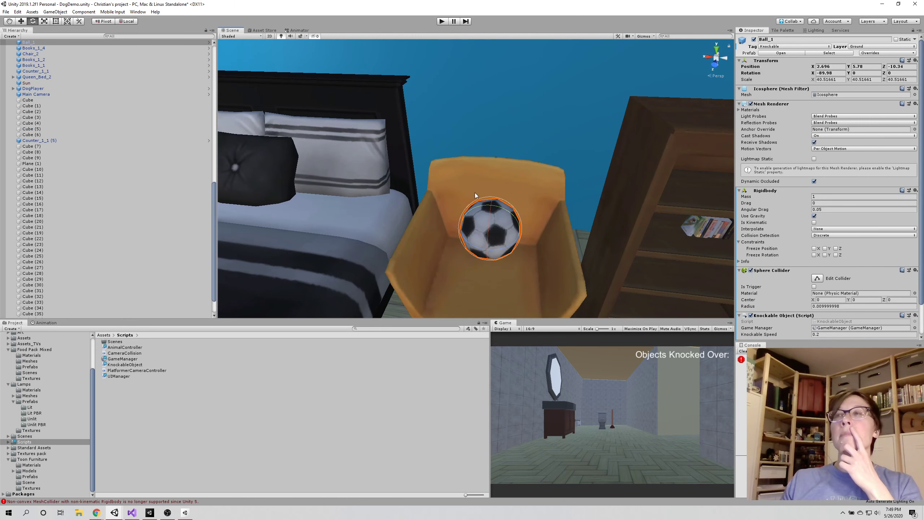
{"action": "scroll", "coordinate": [475, 194], "scroll_direction": "down", "scroll_amount": 5}
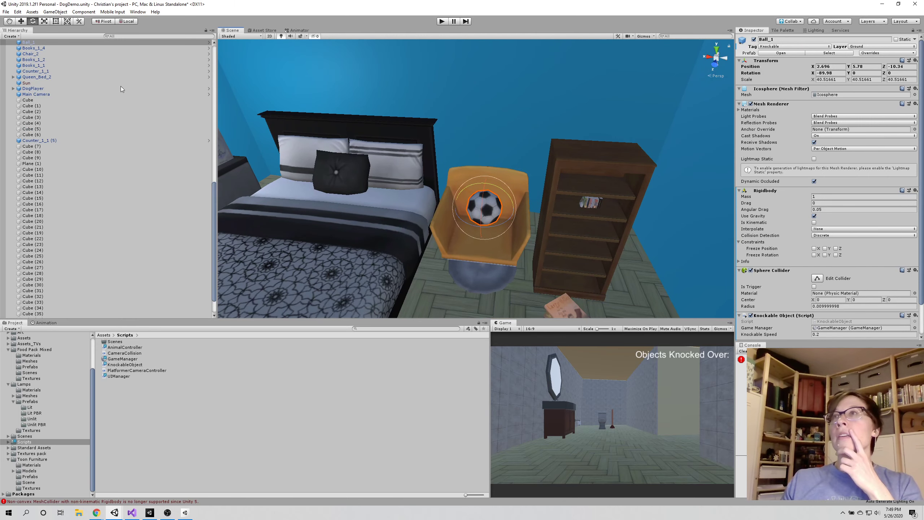
{"action": "key", "text": "w"}
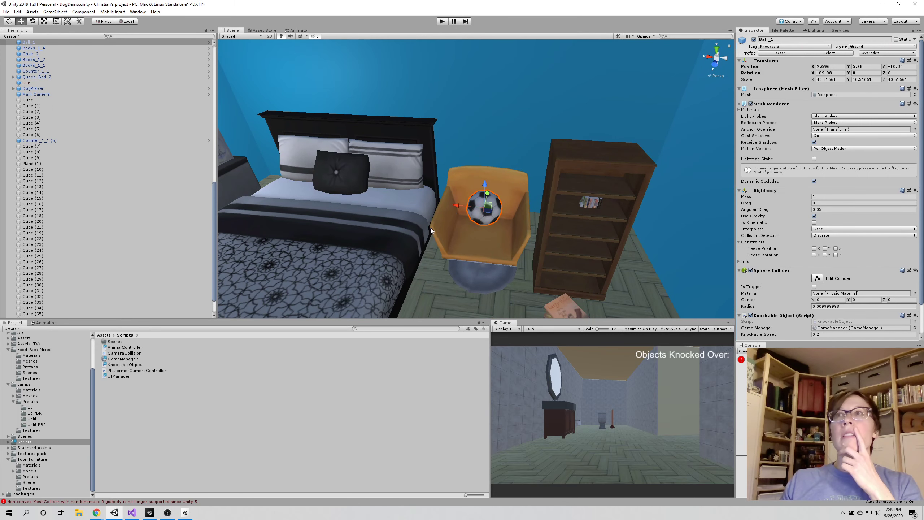
{"action": "left_click_drag", "start_coordinate": [456, 206], "coordinate": [352, 205]}
{"action": "left_click_drag", "start_coordinate": [376, 174], "coordinate": [384, 157]}
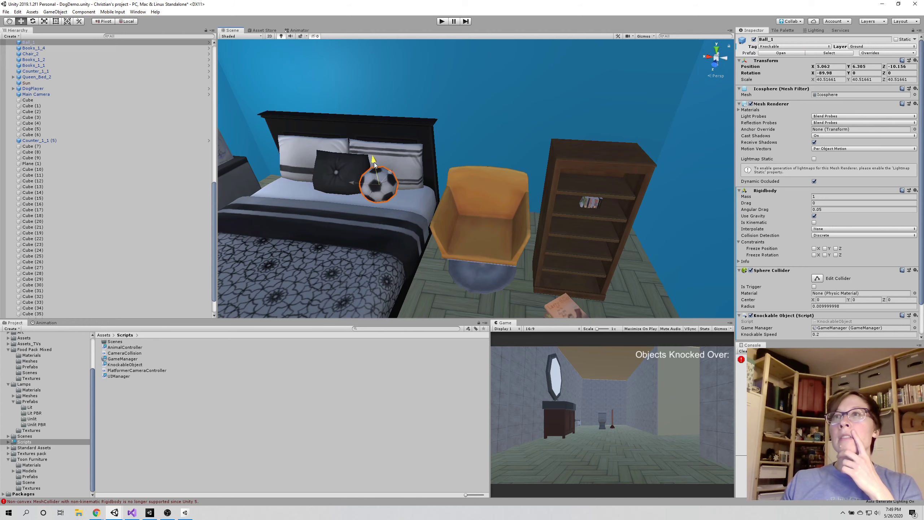
{"action": "left_click_drag", "start_coordinate": [377, 156], "coordinate": [377, 163]}
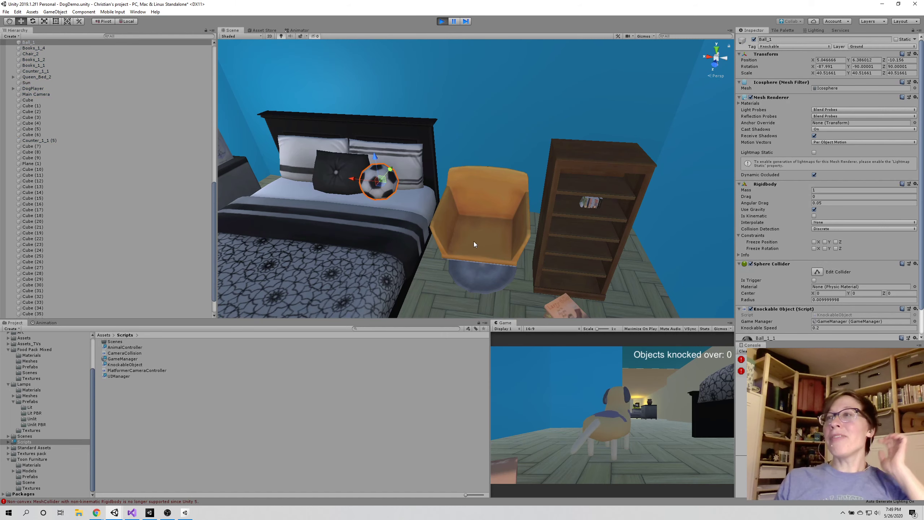
Play-test the new ball placement by making the dog jump onto the bed and knock the soccer ball
{"action": "left_click", "coordinate": [568, 411]}
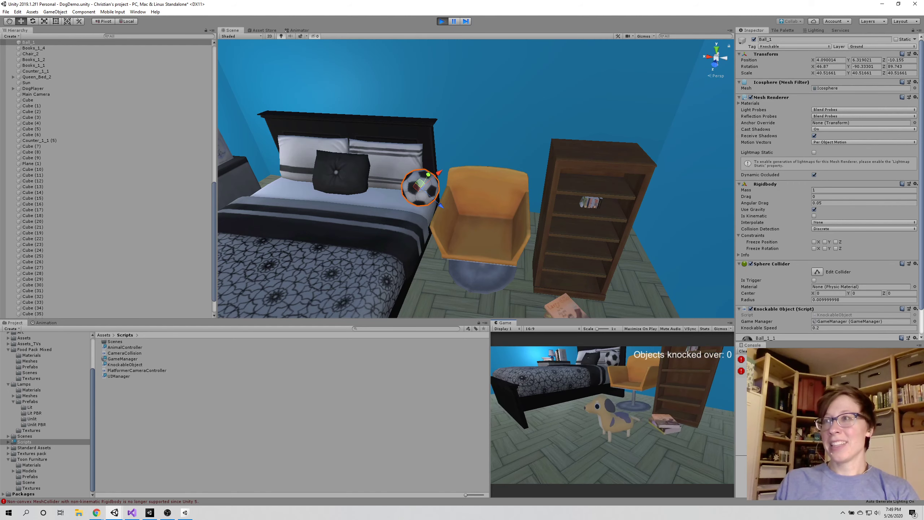
{"action": "key", "text": "w"}
{"action": "key", "text": "space"}
{"action": "key", "text": "w"}
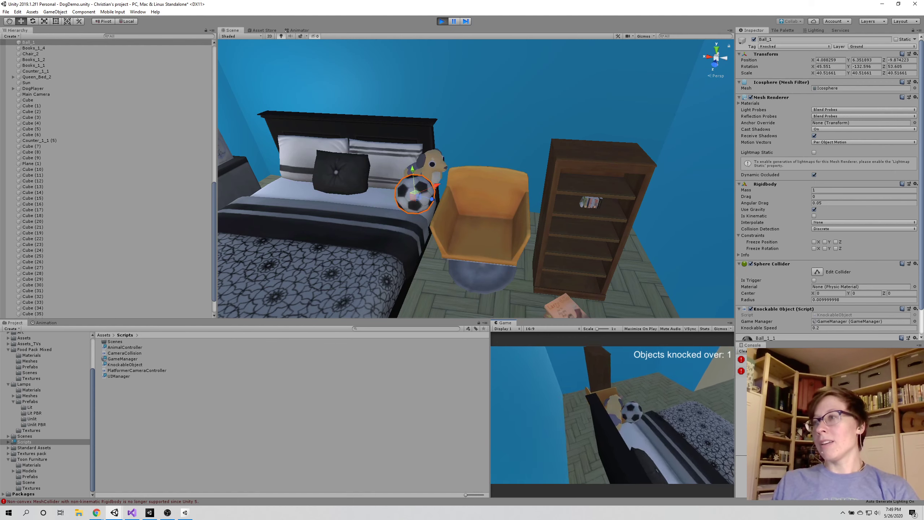
Play-test the house by steering the dog out of the bedroom and past the living room to the dining table
{"action": "key", "text": "w"}
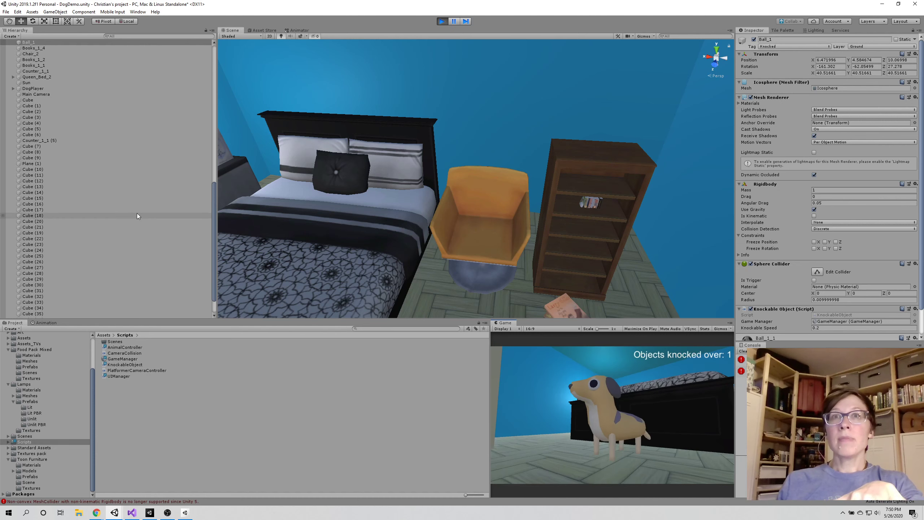
{"action": "scroll", "coordinate": [137, 214], "scroll_direction": "up", "scroll_amount": 7}
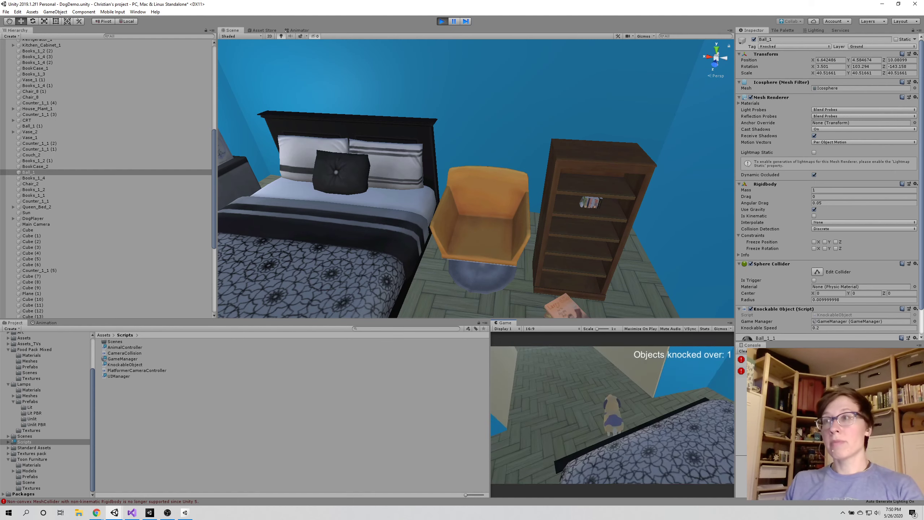
{"action": "key", "text": "w"}
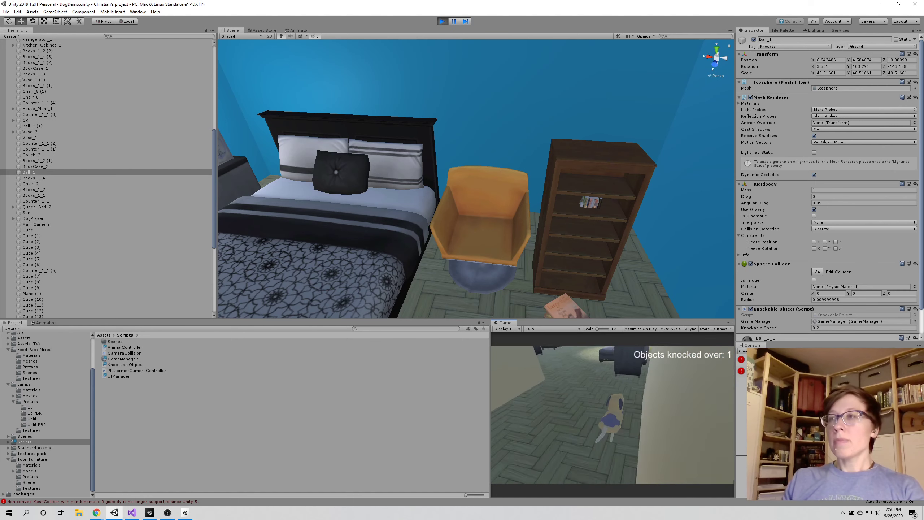
{"action": "key", "text": "w"}
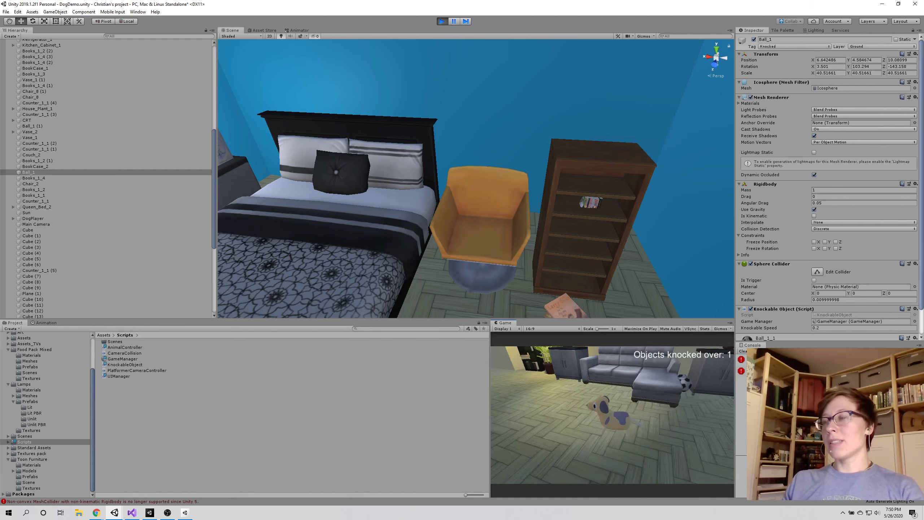
{"action": "key", "text": "w"}
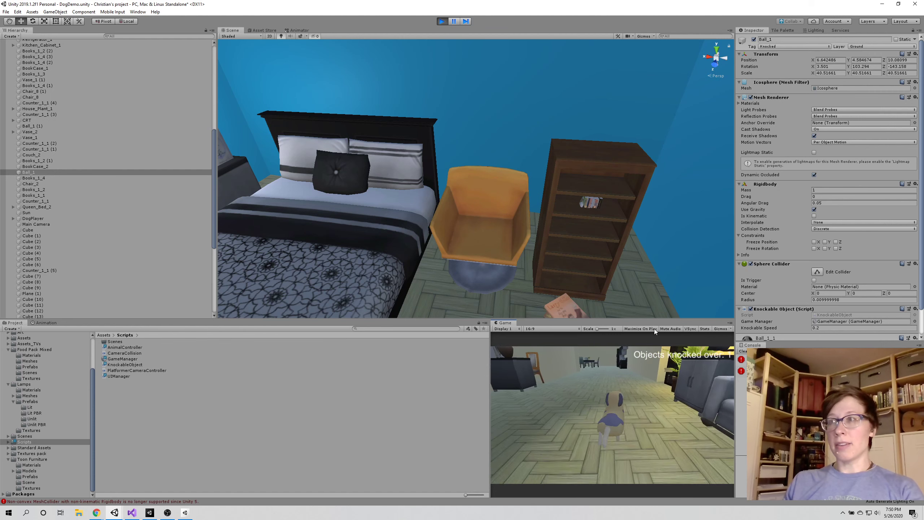
{"action": "key", "text": "w"}
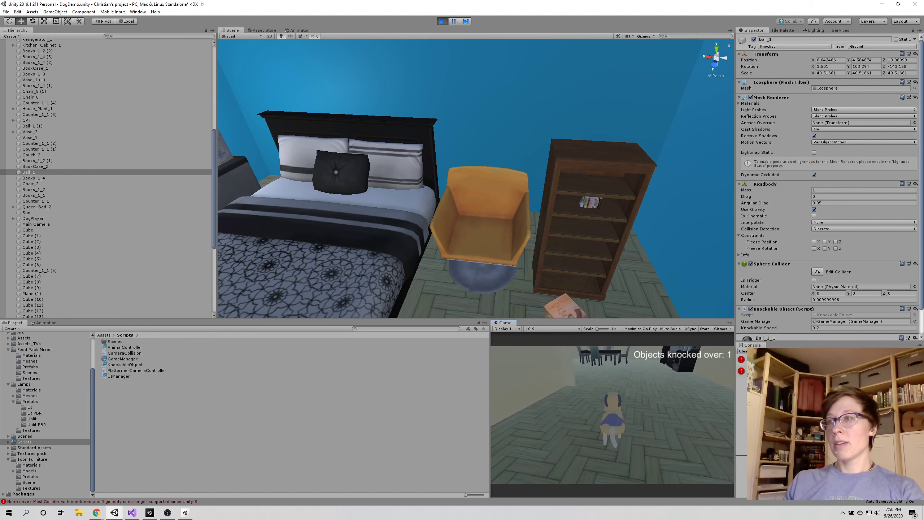
{"action": "key", "text": "w"}
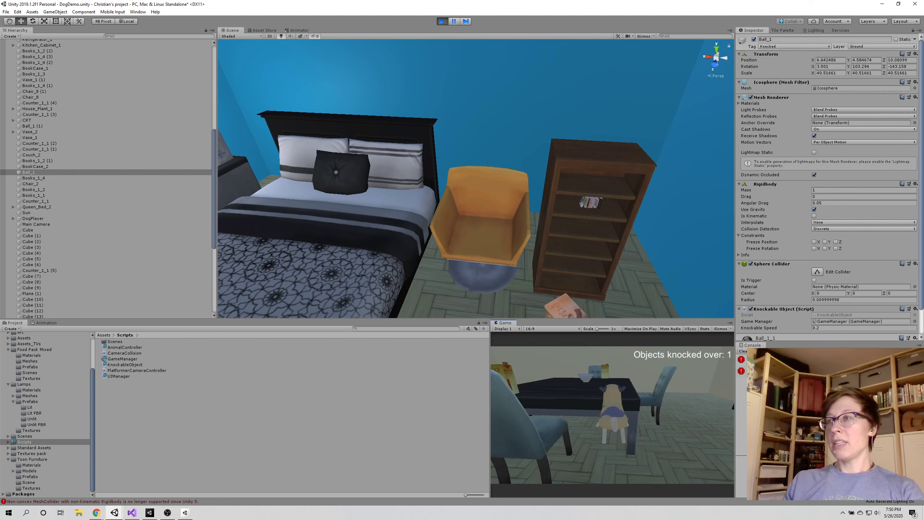
Make the dog jump onto the dining table and knock the object off it to test the knock counter
{"action": "key", "text": "space"}
{"action": "key", "text": "s"}
{"action": "key", "text": "w"}
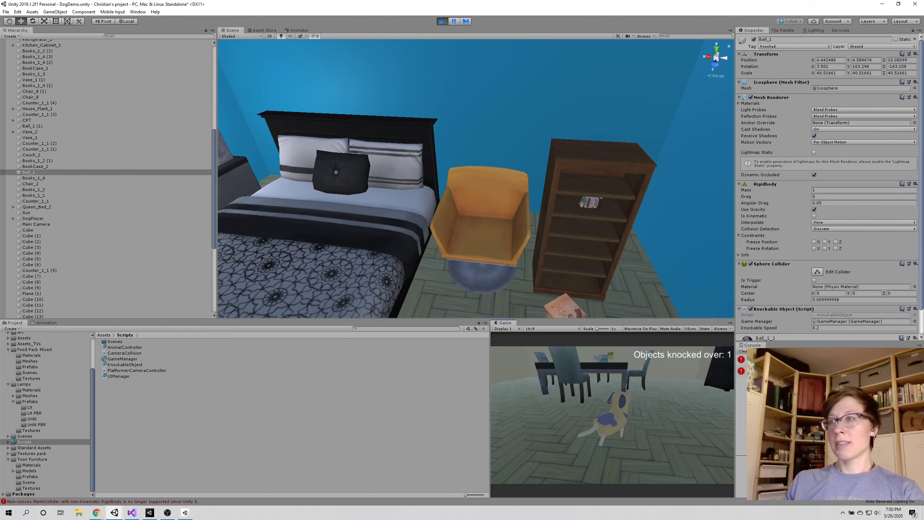
{"action": "key", "text": "w"}
{"action": "key", "text": "space"}
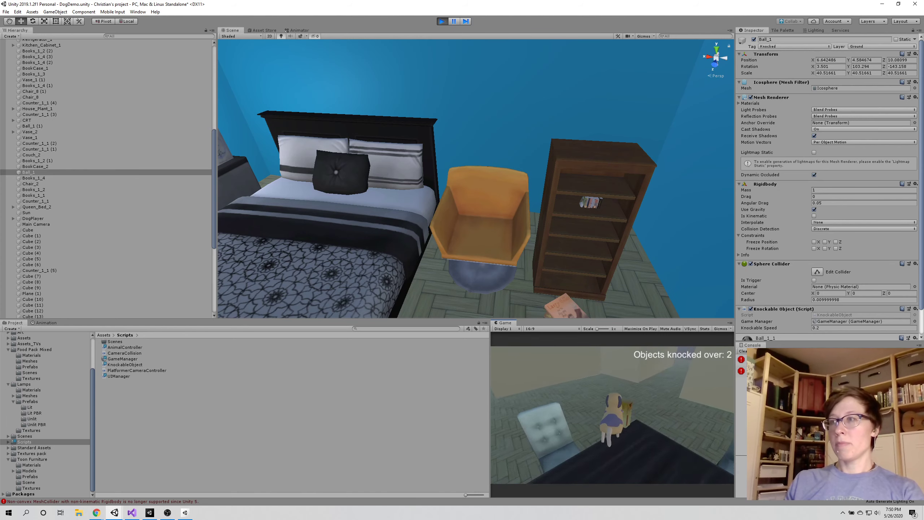
{"action": "key", "text": "w"}
{"action": "key", "text": "a"}
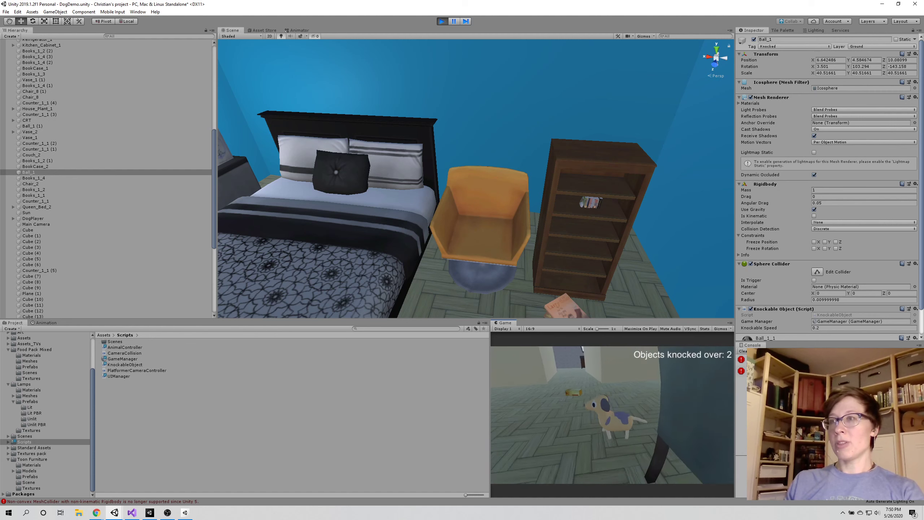
Steer the dog into the bathroom to knock over the plunger beside the toilet, and stop the play-test
{"action": "key", "text": "w"}
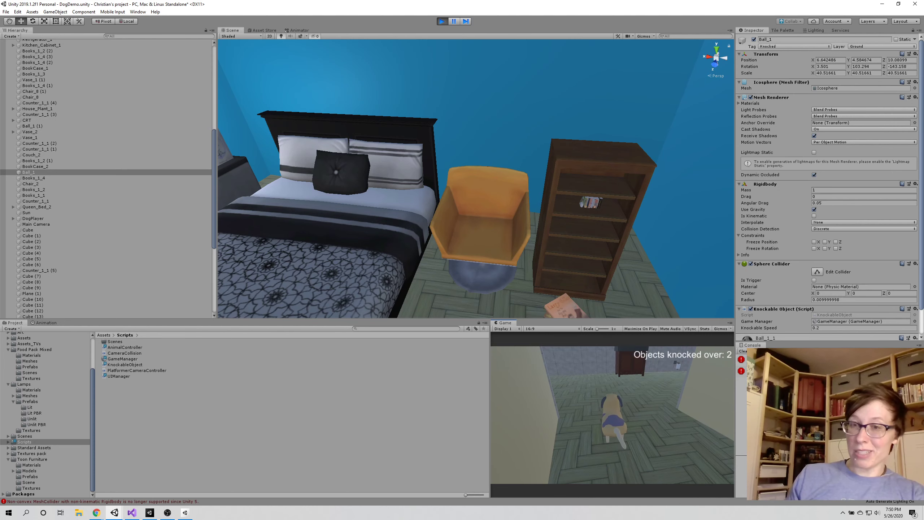
{"action": "key", "text": "w"}
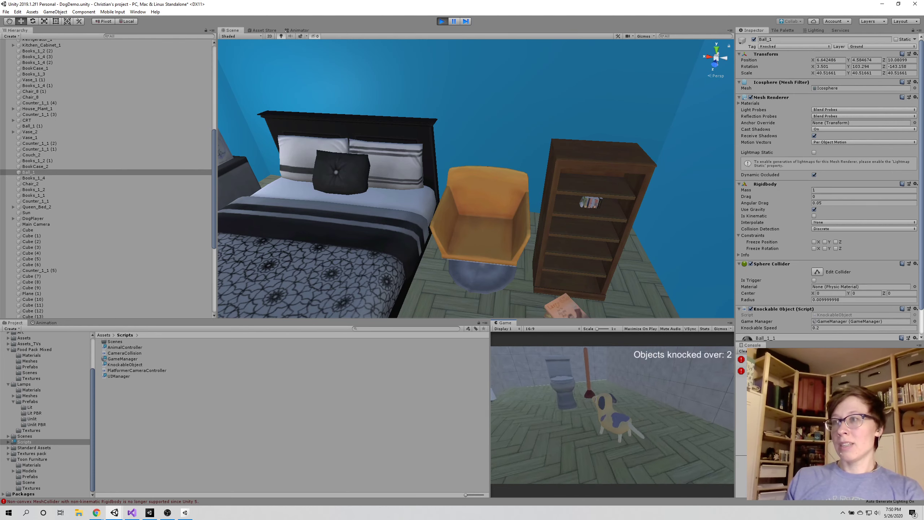
{"action": "key", "text": "w"}
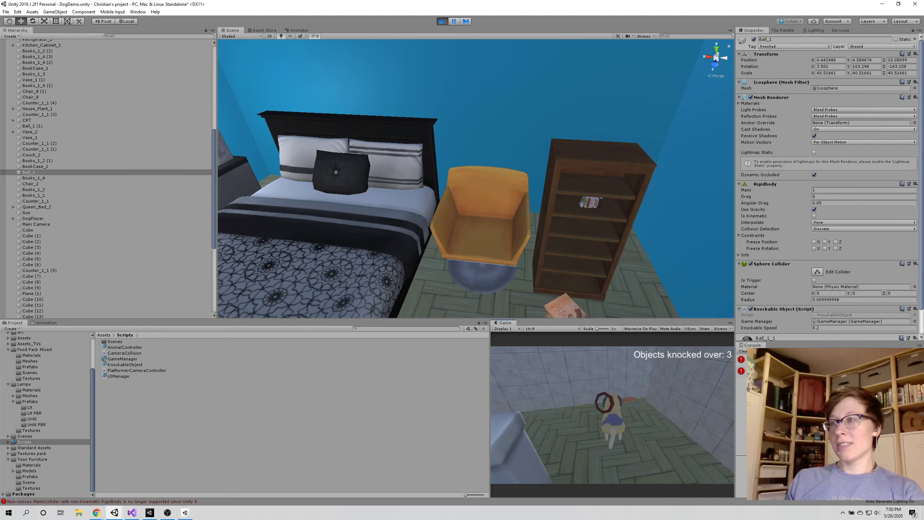
{"action": "key", "text": "s"}
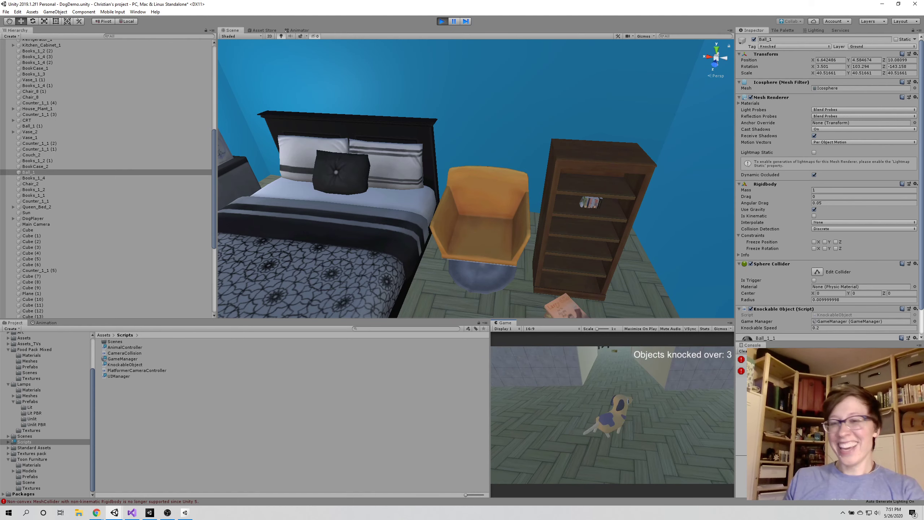
{"action": "key", "text": "w"}
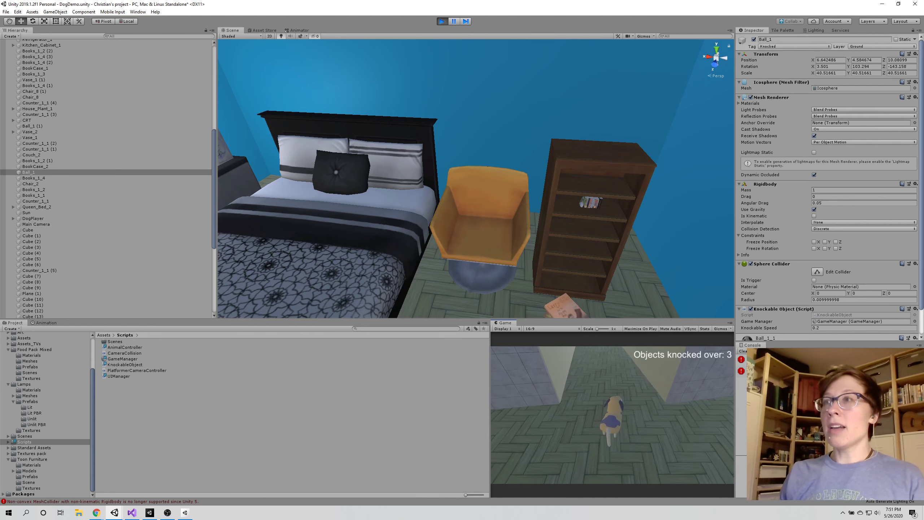
{"action": "key", "text": "Escape"}
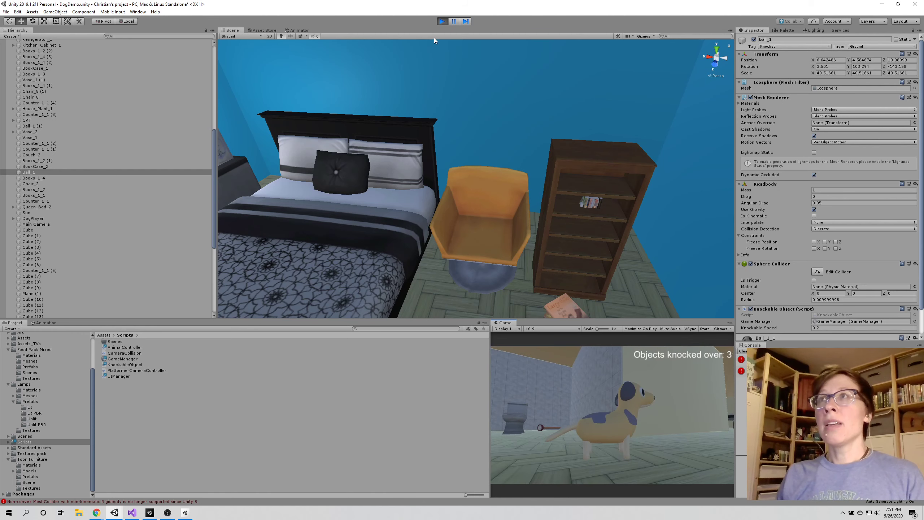
{"action": "left_click", "coordinate": [442, 21]}
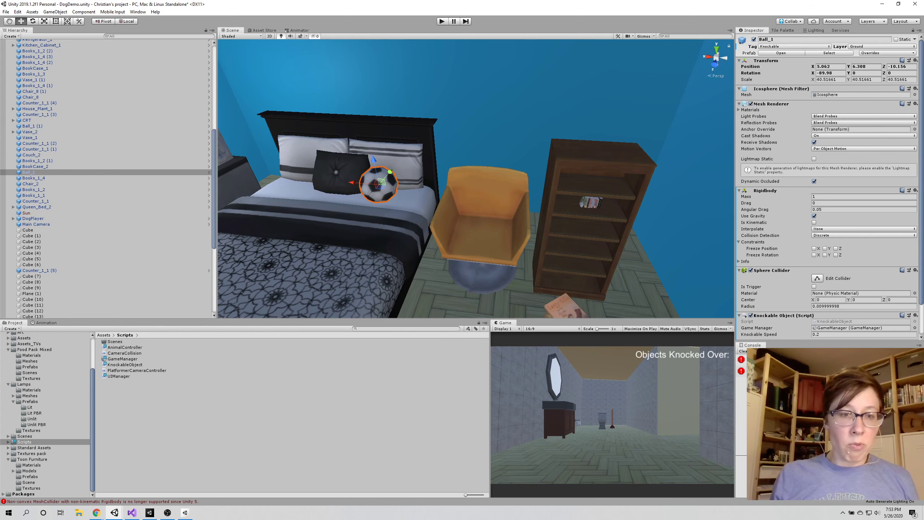
Switch to Visual Studio and review the Knockable tag check and the line setting the tag to "Knocked" in KnockableObject.cs
{"action": "key", "text": "alt+Tab"}
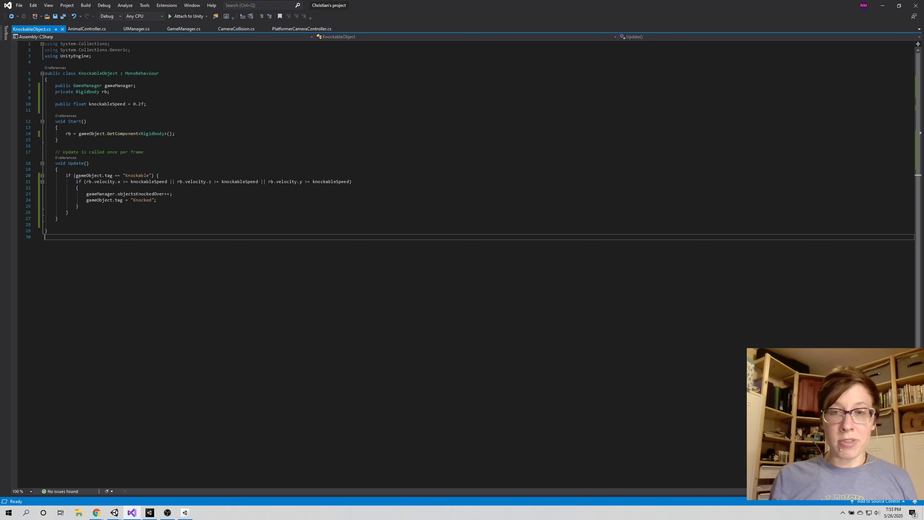
{"action": "left_click_drag", "start_coordinate": [157, 201], "coordinate": [44, 201]}
{"action": "left_click", "coordinate": [108, 237]}
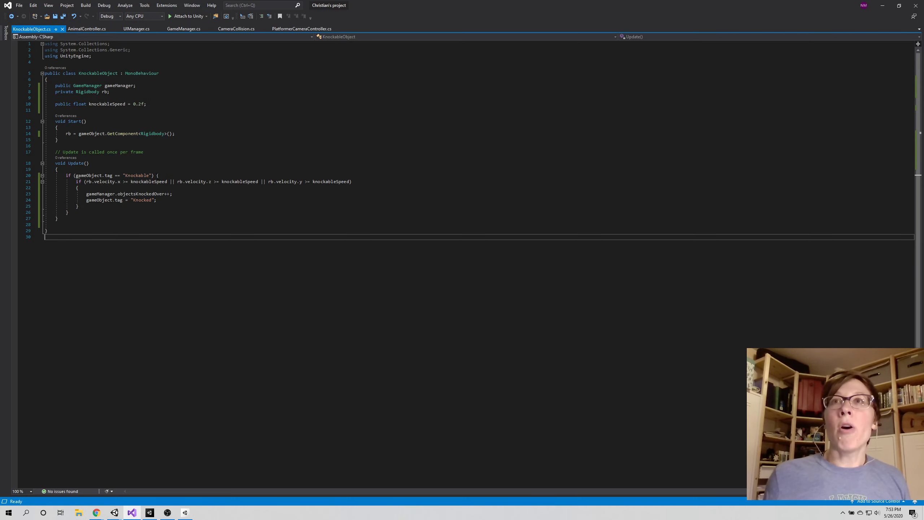
{"action": "left_click_drag", "start_coordinate": [159, 175], "coordinate": [80, 206]}
{"action": "left_click", "coordinate": [148, 268]}
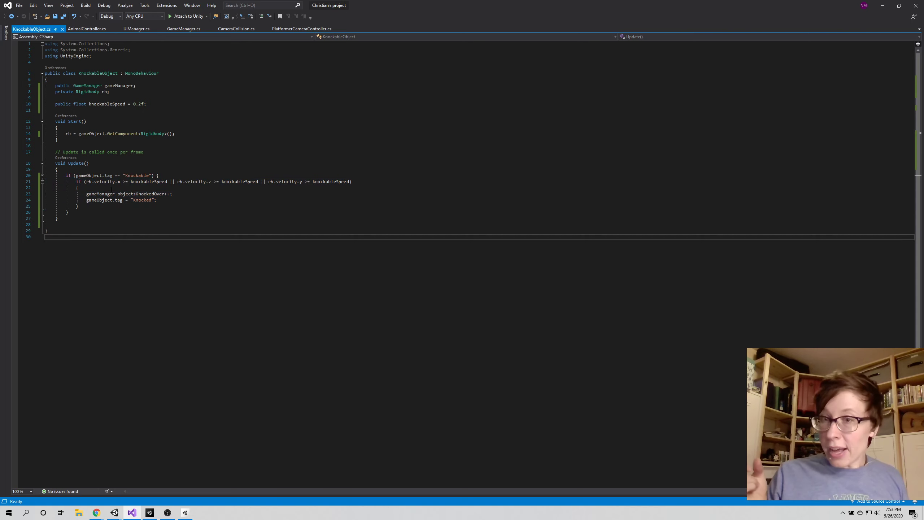
{"action": "left_click_drag", "start_coordinate": [157, 200], "coordinate": [84, 200]}
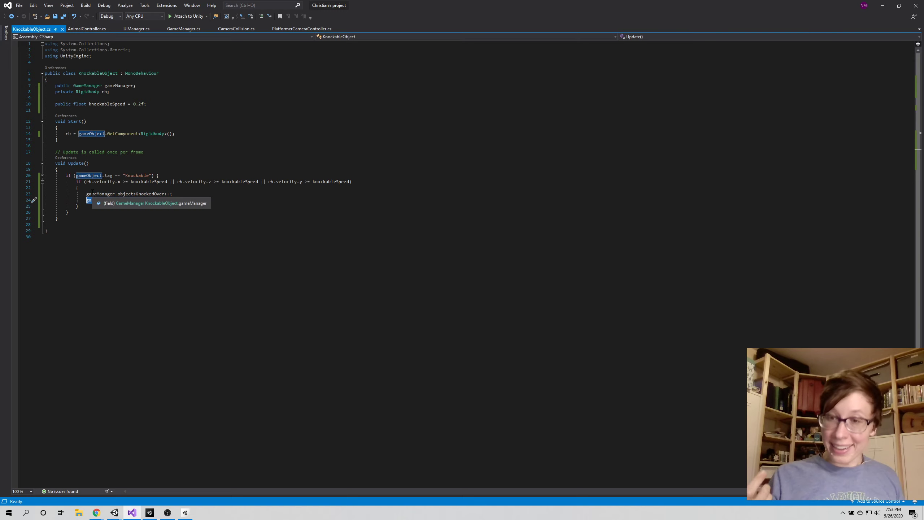
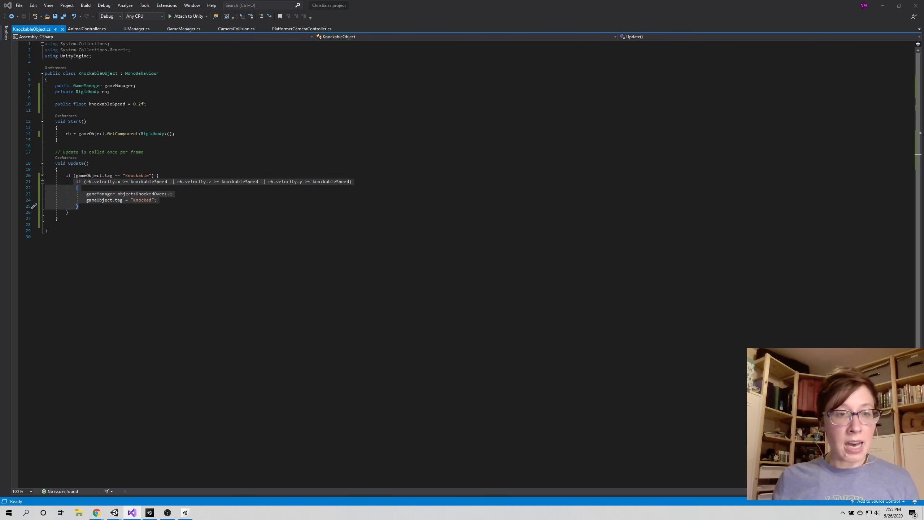
Switch to the Unity Drift Track project, pull in the latest Collab change, and reload the modified scene
{"action": "key", "text": "alt+Tab"}
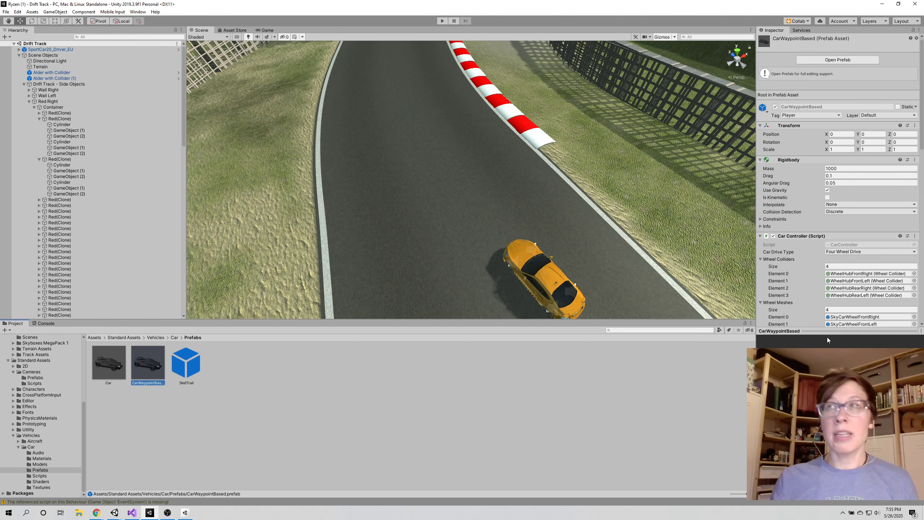
{"action": "left_click", "coordinate": [793, 21]}
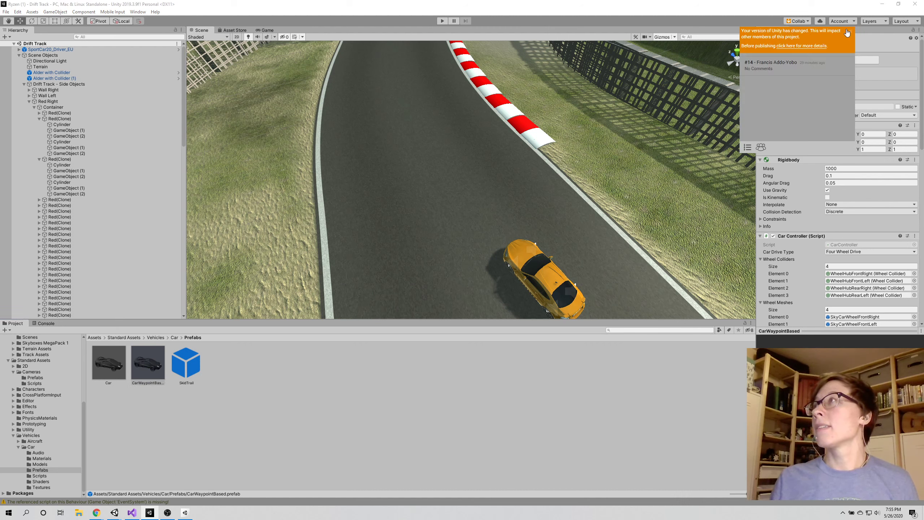
{"action": "left_click", "coordinate": [849, 32]}
{"action": "left_click", "coordinate": [797, 38]}
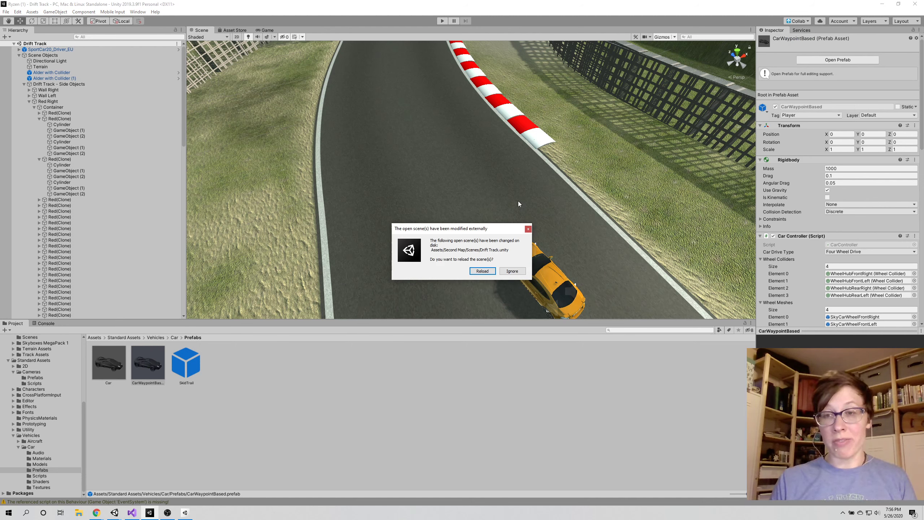
{"action": "left_click", "coordinate": [474, 272]}
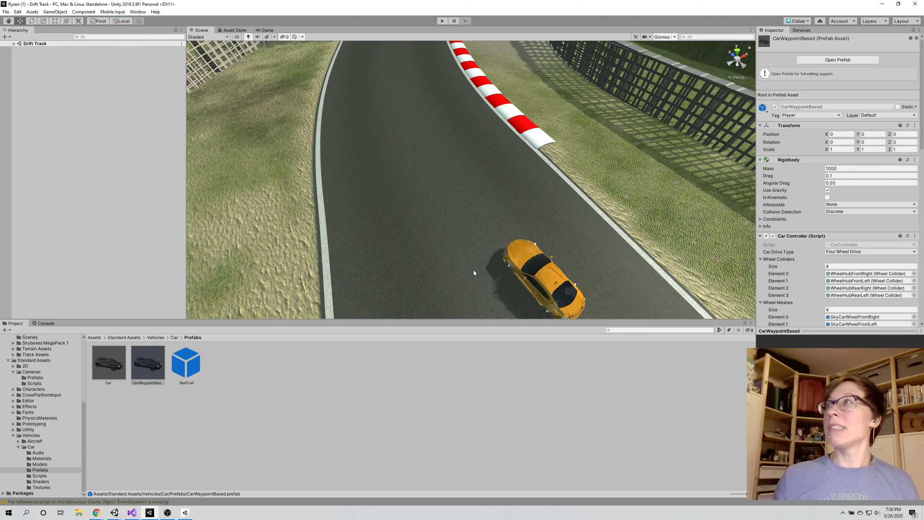
Run and stop a brief play-test of the Drift Track scene, and examine the MultipurposeCameraRig's Auto Cam settings
{"action": "left_click", "coordinate": [440, 20]}
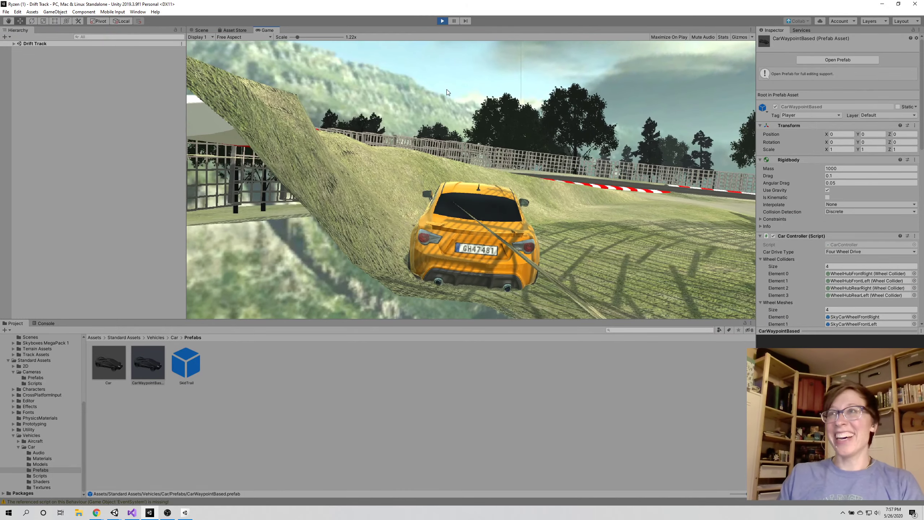
{"action": "left_click", "coordinate": [442, 21]}
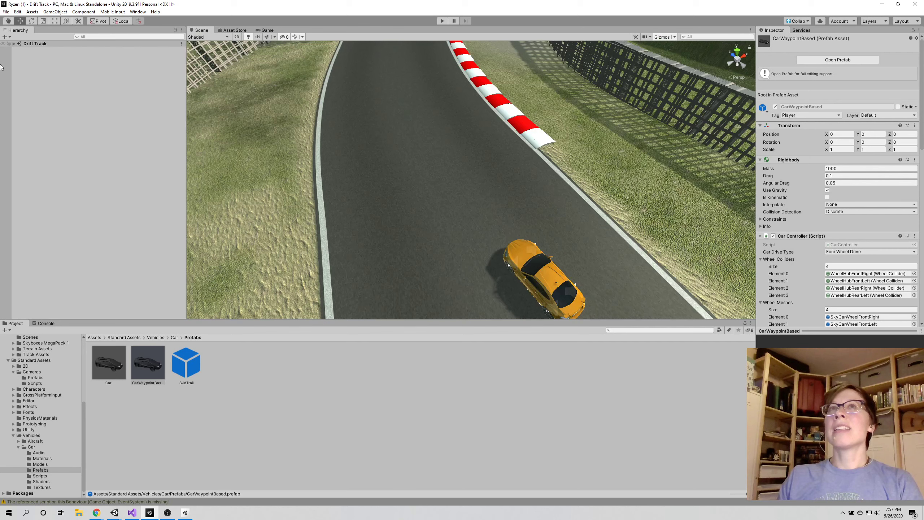
{"action": "left_click", "coordinate": [14, 44]}
{"action": "left_click", "coordinate": [53, 67]}
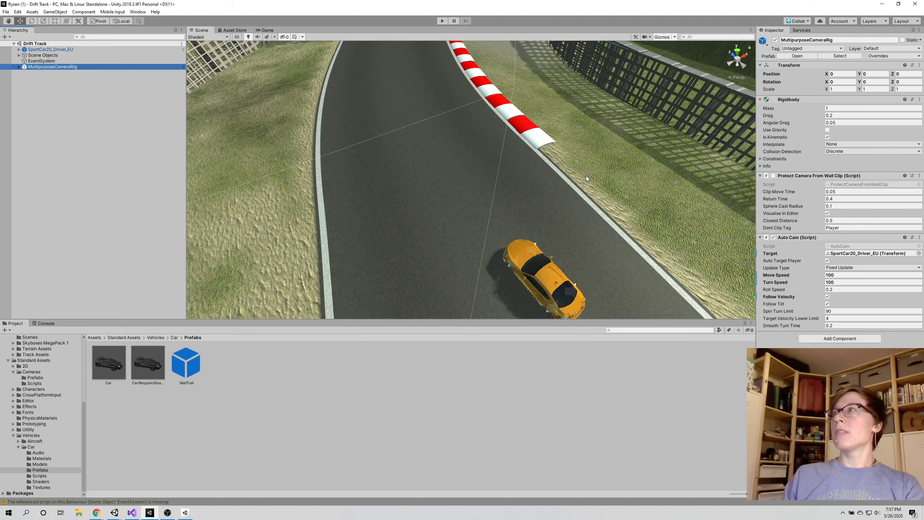
Start a play-test and drive the yellow sports car up the track and around the first sharp left-hand bend
{"action": "left_click", "coordinate": [443, 21]}
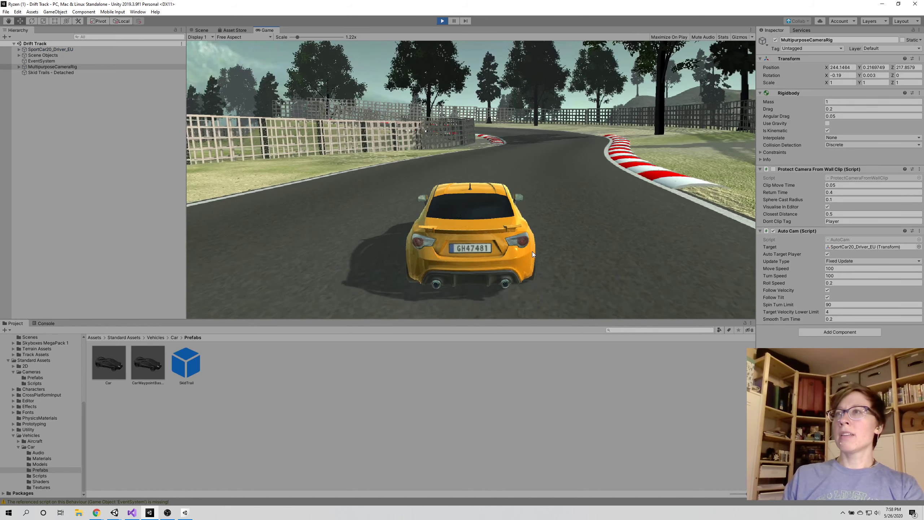
{"action": "key", "text": "w"}
{"action": "key", "text": "d"}
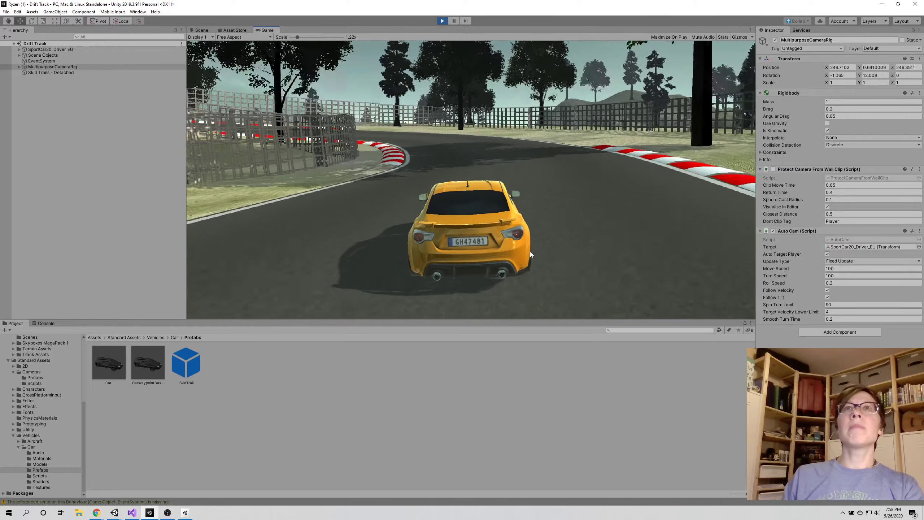
{"action": "key", "text": "a"}
{"action": "key", "text": "d"}
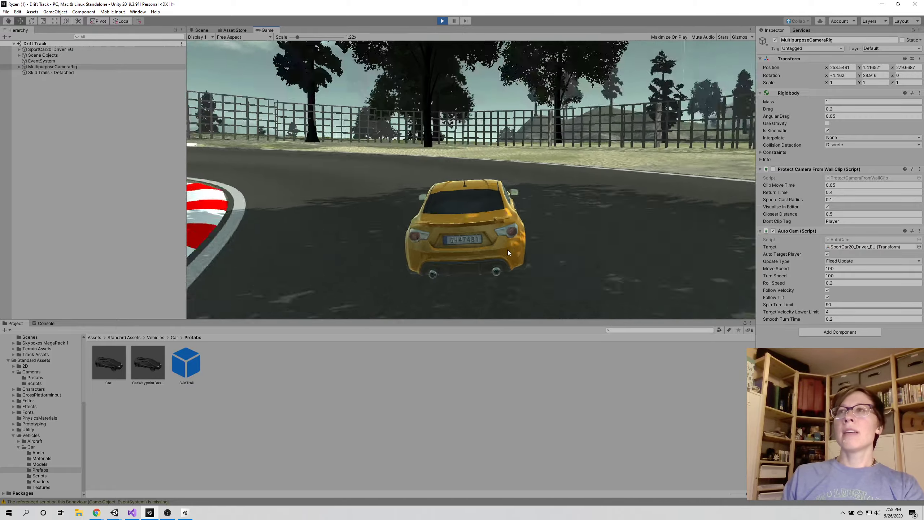
{"action": "key", "text": "a"}
{"action": "key", "text": "a"}
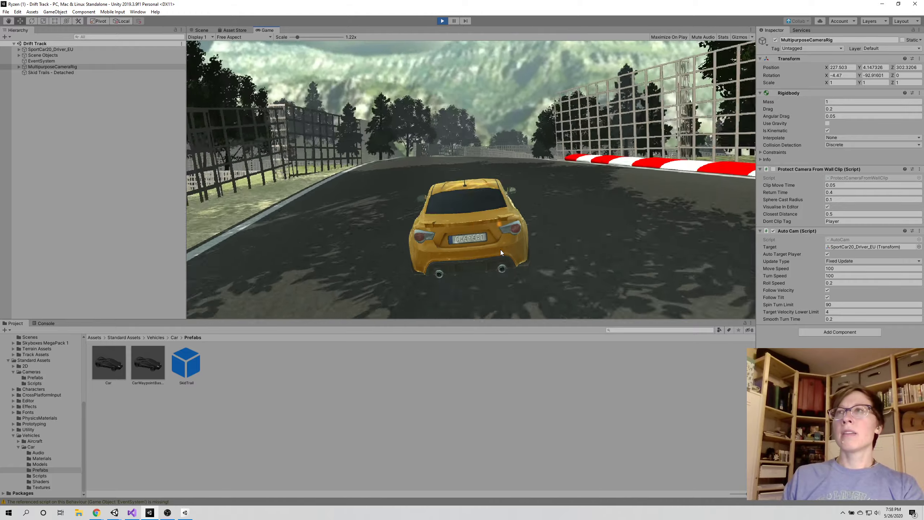
{"action": "key", "text": "a"}
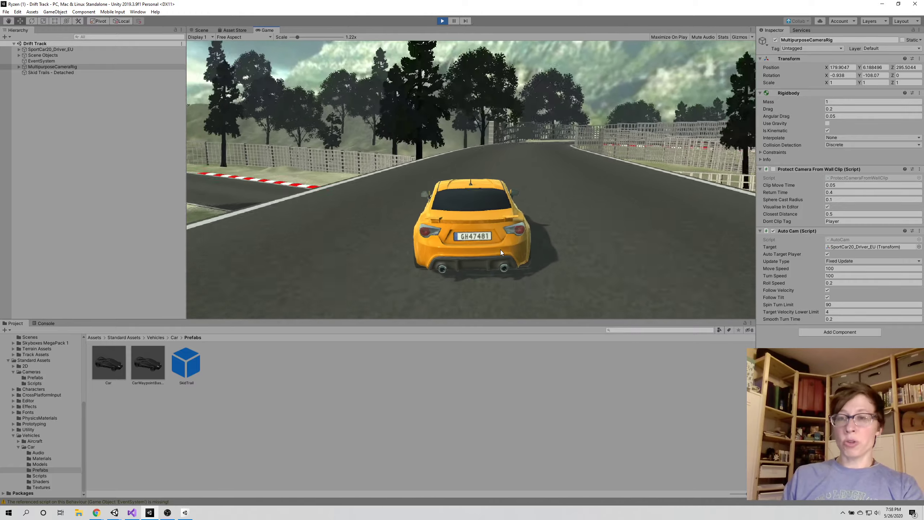
Steer the car through the following right-hand curve and stop the play-test
{"action": "key", "text": "d"}
{"action": "key", "text": "d"}
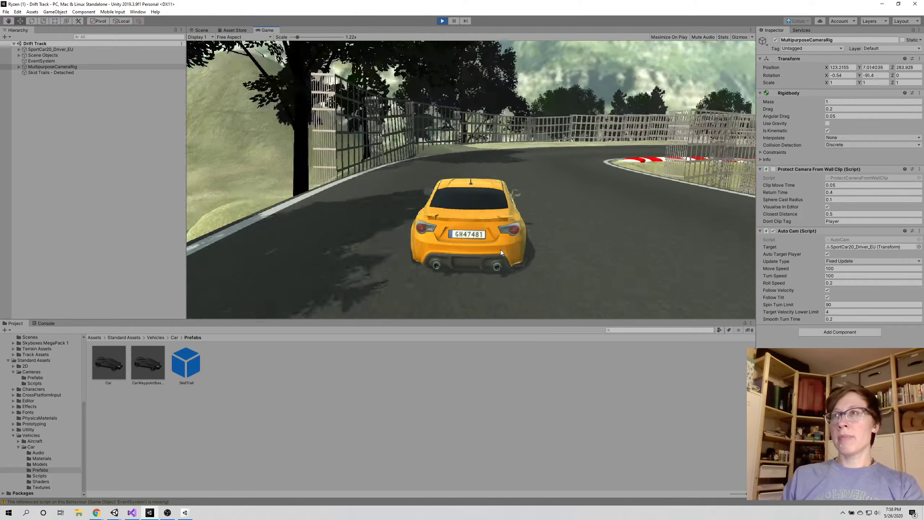
{"action": "key", "text": "d"}
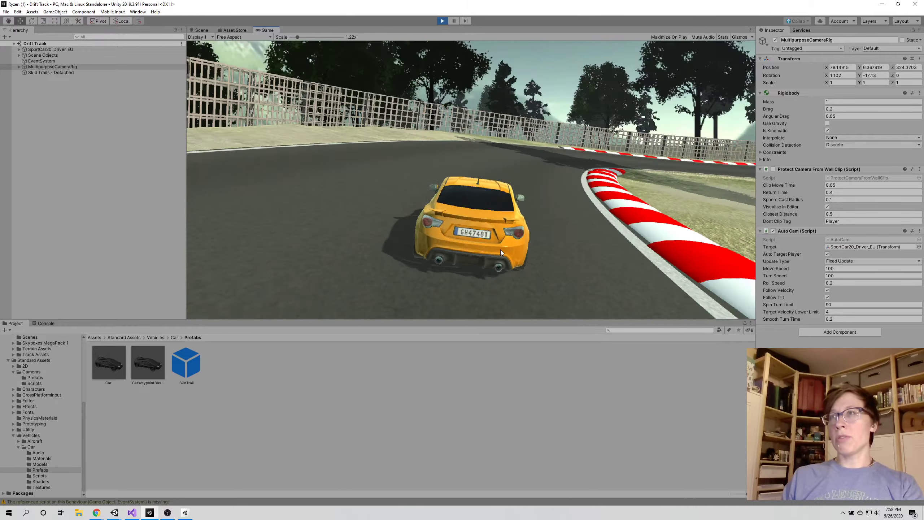
{"action": "key", "text": "d"}
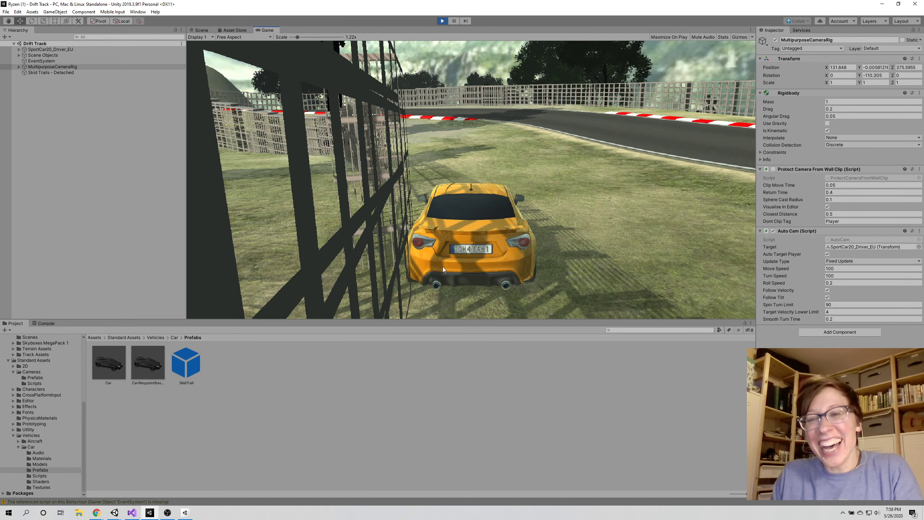
{"action": "left_click", "coordinate": [443, 20]}
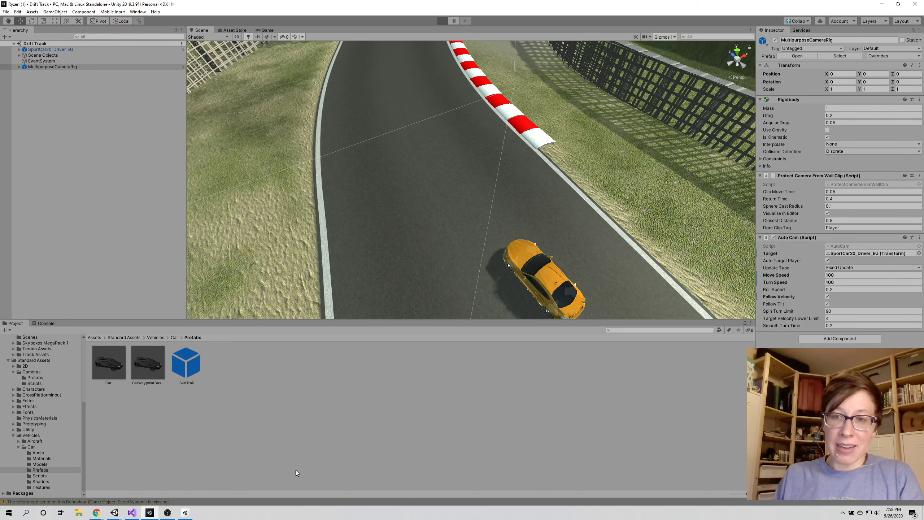
Rerun the play-test briefly, and assign the Rubber physic material to the Terrain's collider
{"action": "left_click", "coordinate": [445, 22]}
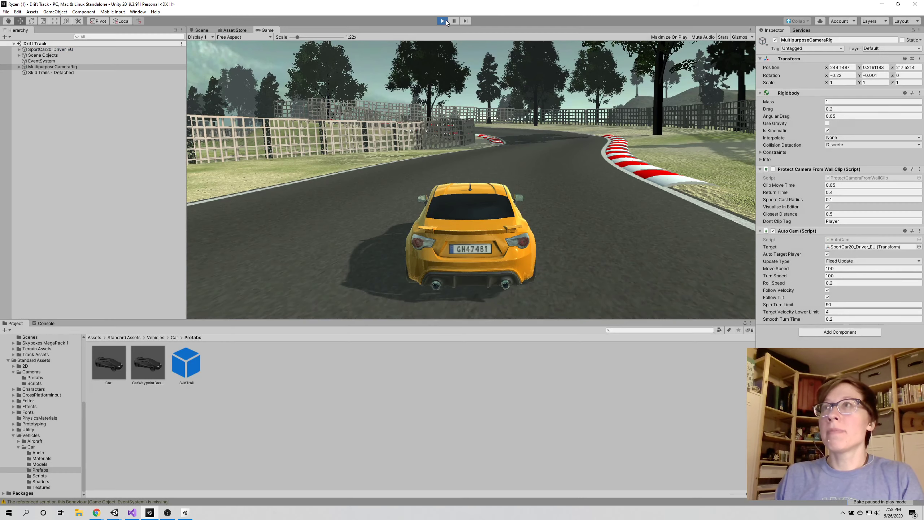
{"action": "left_click", "coordinate": [544, 233]}
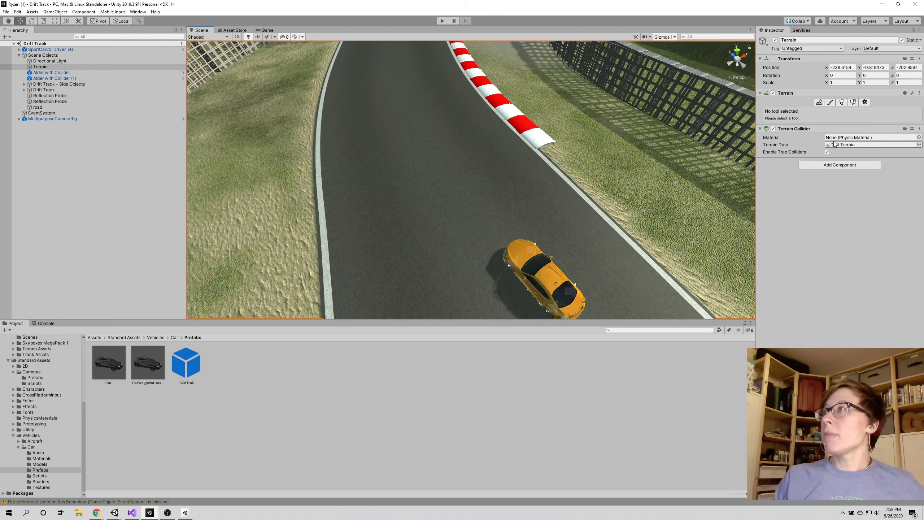
{"action": "left_click", "coordinate": [919, 137]}
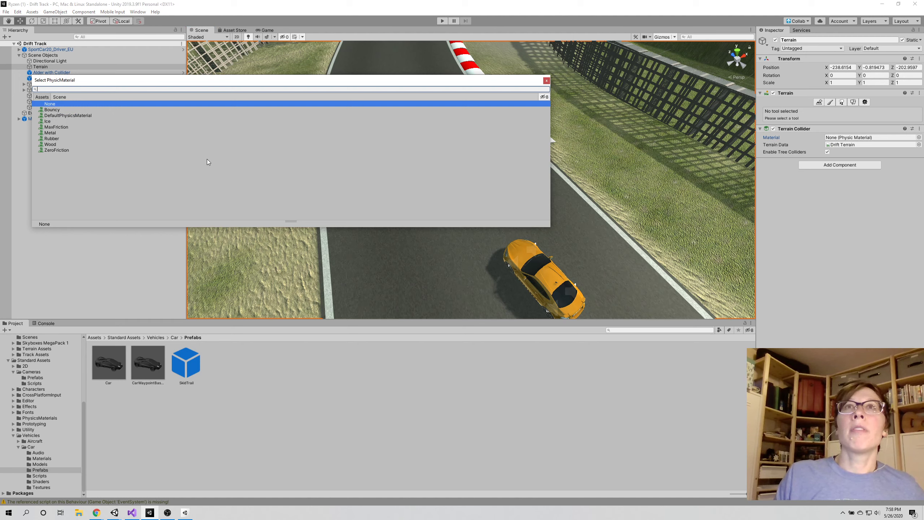
{"action": "left_click", "coordinate": [57, 139]}
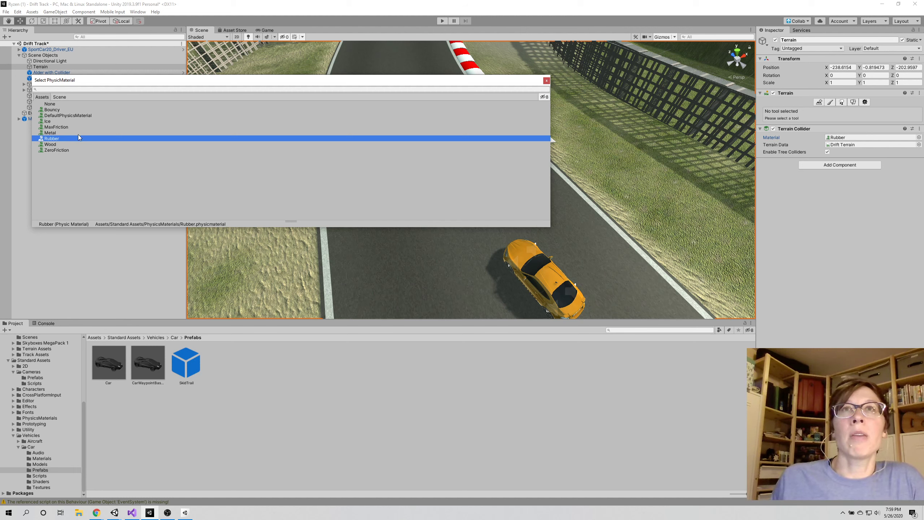
{"action": "double_click", "coordinate": [169, 140]}
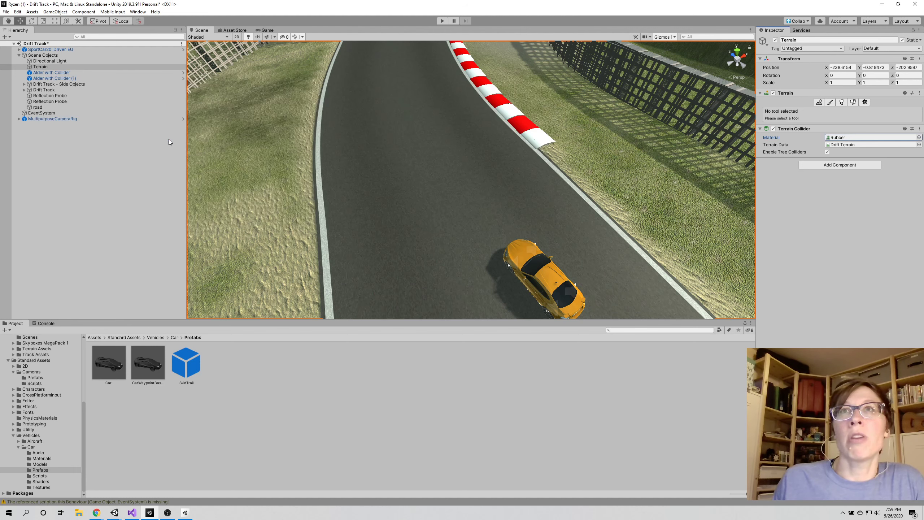
Play-test the Rubber terrain material by driving the car through the opening bends and the sharp left-hand turn
{"action": "left_click", "coordinate": [442, 21]}
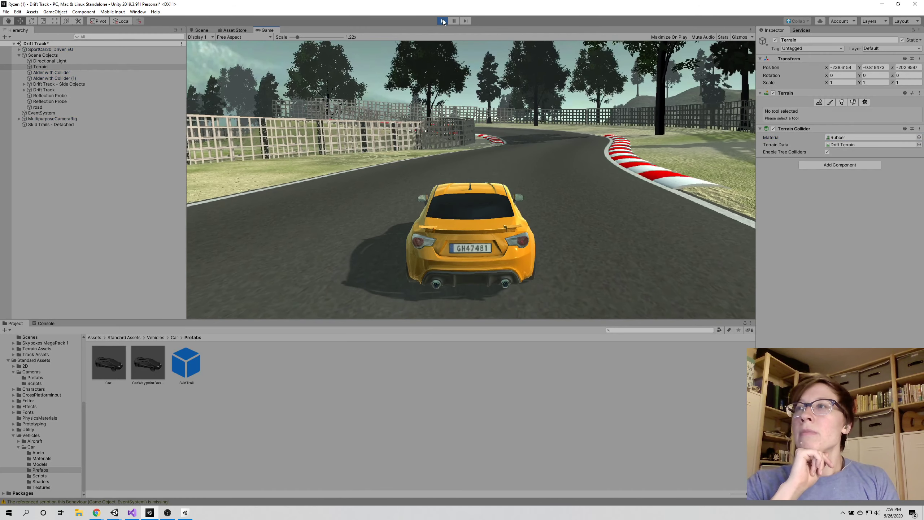
{"action": "key", "text": "w"}
{"action": "key", "text": "d"}
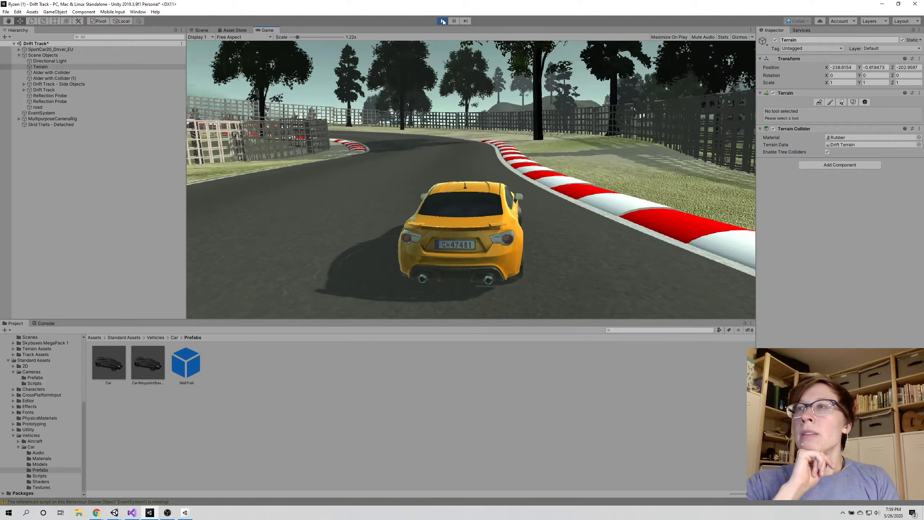
{"action": "key", "text": "a"}
{"action": "key", "text": "d"}
{"action": "key", "text": "a"}
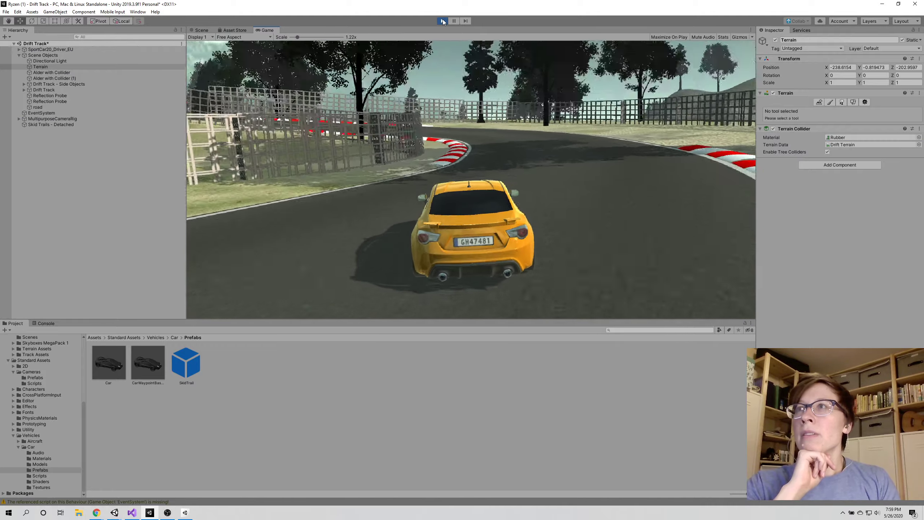
{"action": "key", "text": "a"}
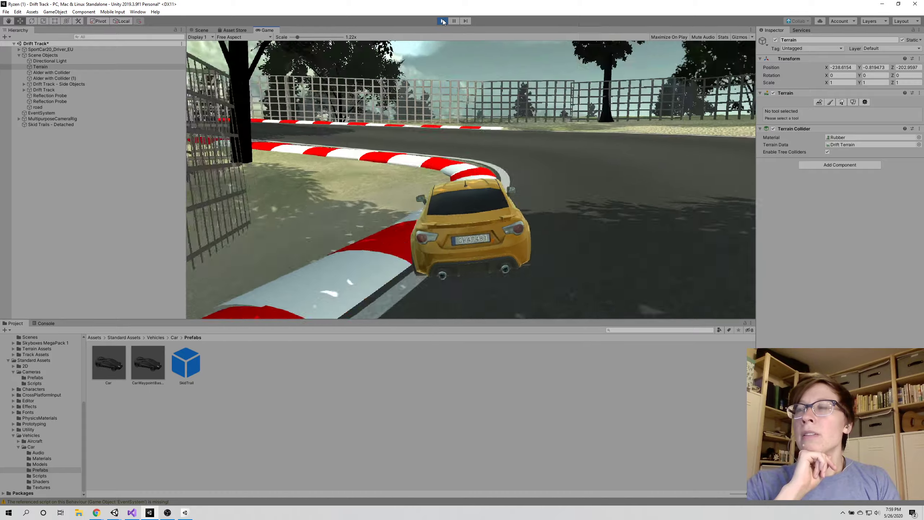
{"action": "key", "text": "a"}
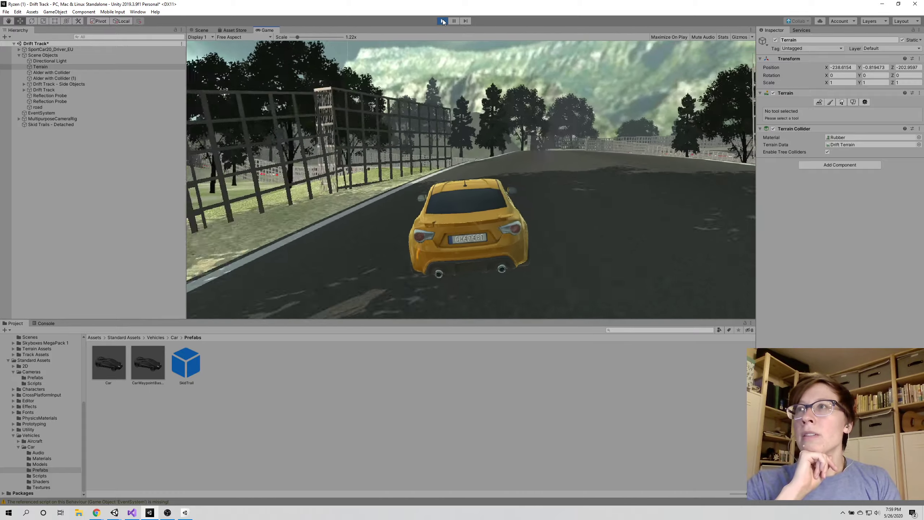
{"action": "key", "text": "a"}
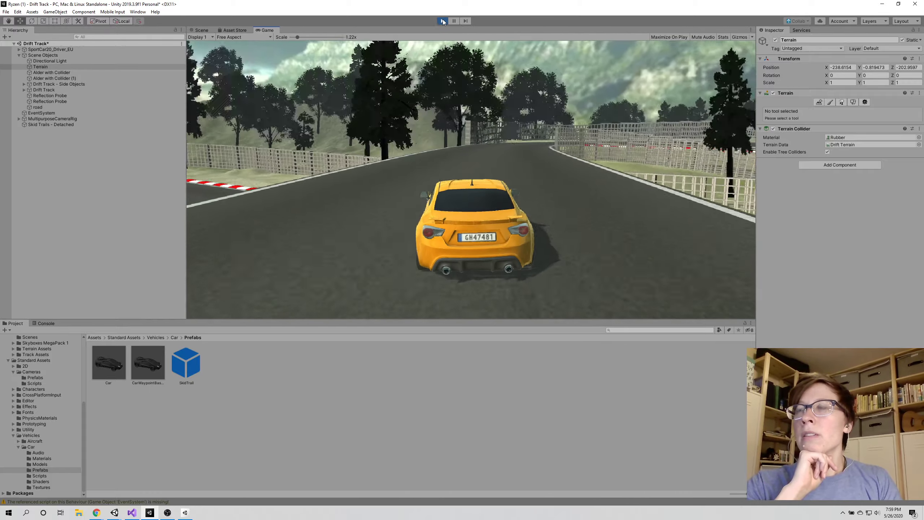
Drive the car on through the long series of right-hand curves to test its handling on the track
{"action": "key", "text": "d"}
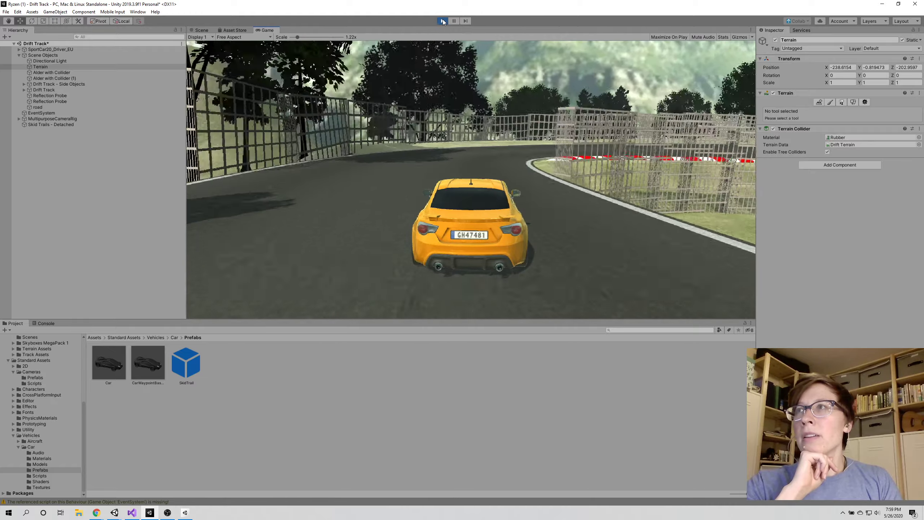
{"action": "key", "text": "d"}
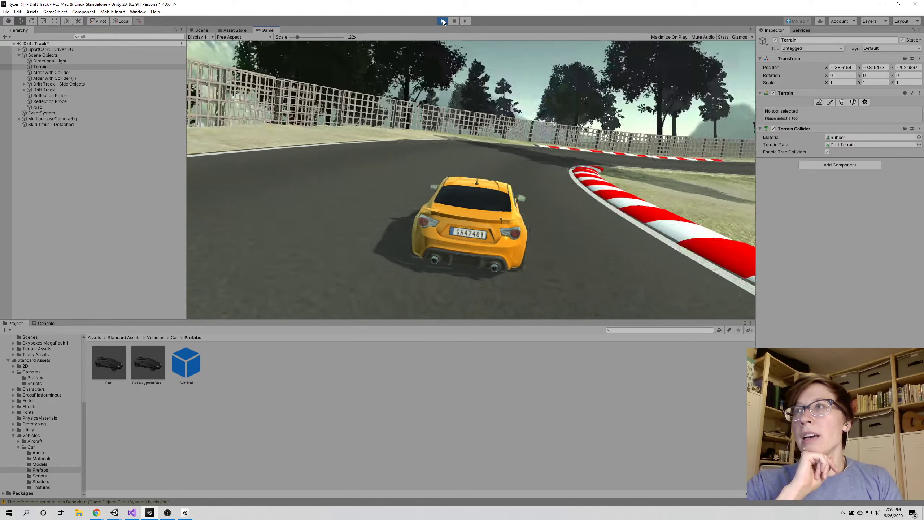
{"action": "key", "text": "d"}
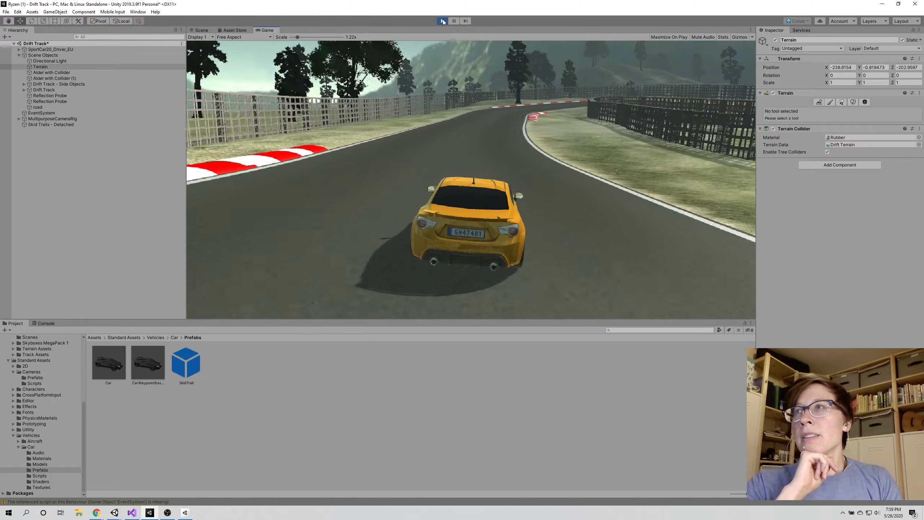
{"action": "key", "text": "d"}
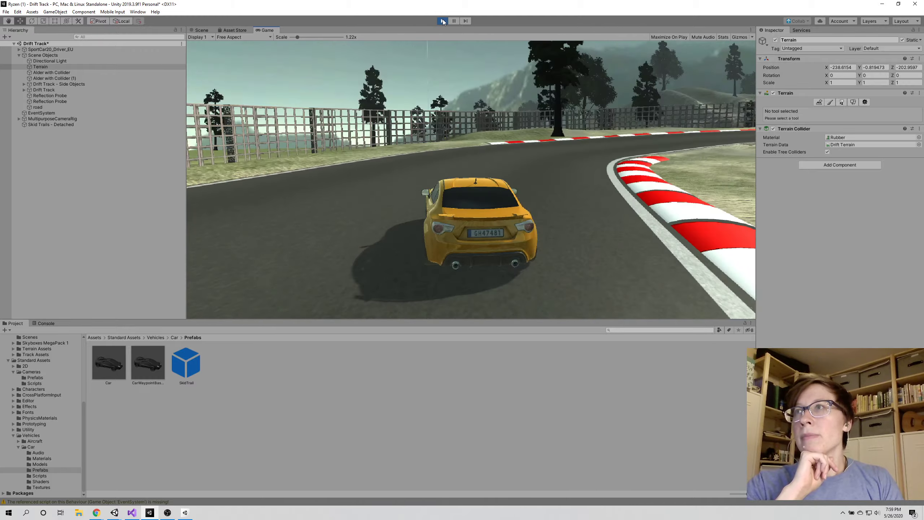
{"action": "key", "text": "d"}
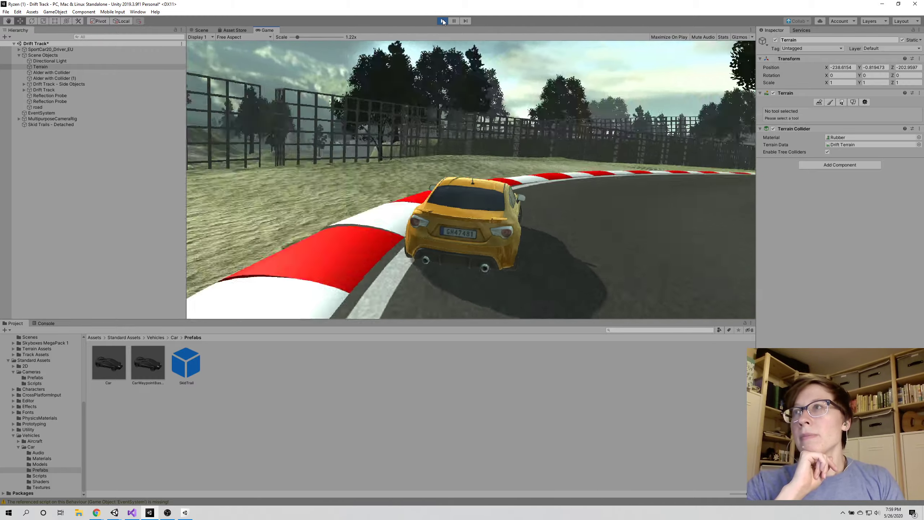
{"action": "key", "text": "d"}
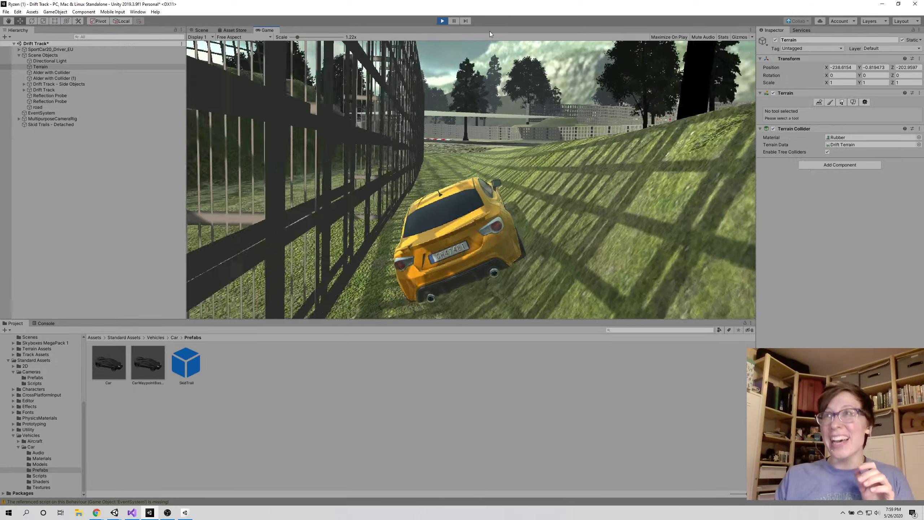
Stop the play-test and open the Rubber physic material assigned to the Terrain Collider
{"action": "left_click", "coordinate": [442, 20]}
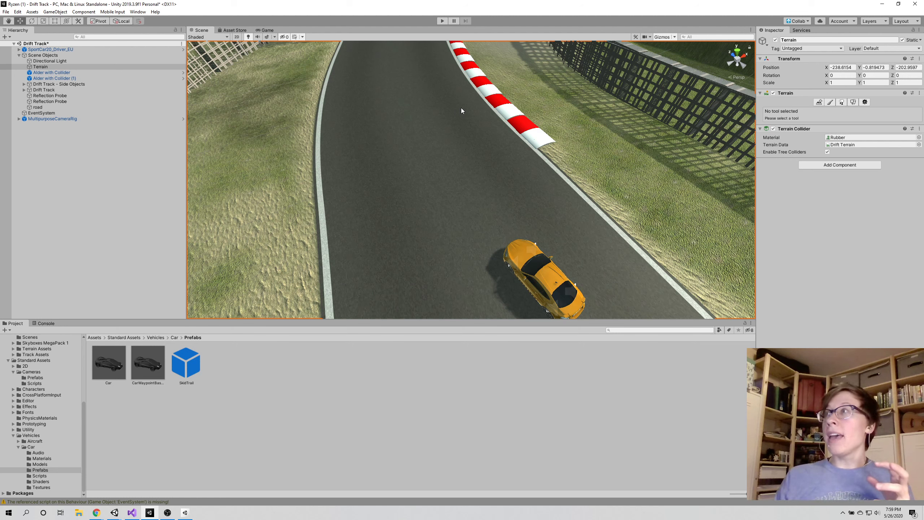
{"action": "double_click", "coordinate": [837, 138]}
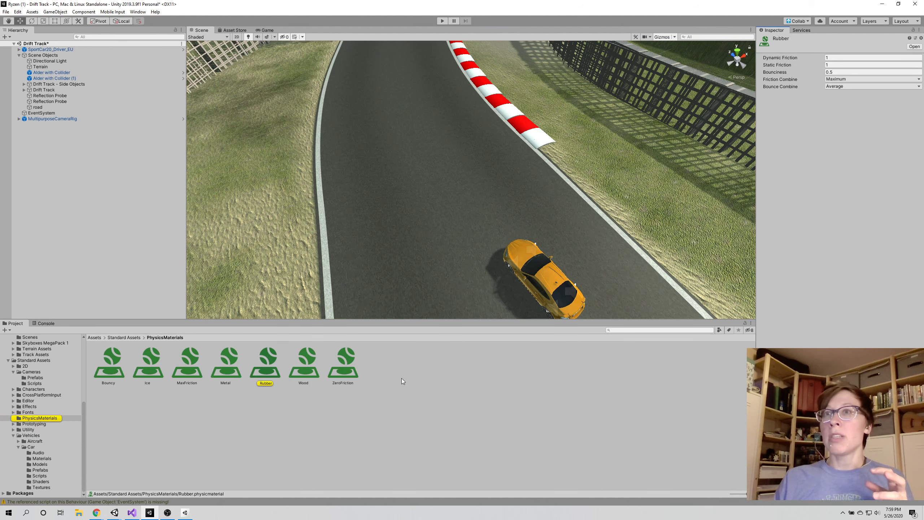
Select the Rubber physic material and run the Drift Track game briefly once more, then stop the play-test
{"action": "left_click", "coordinate": [268, 362]}
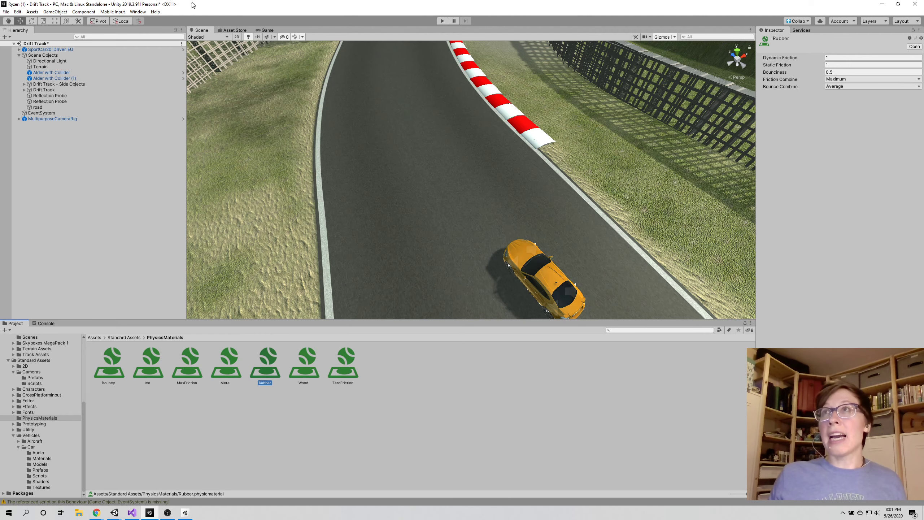
{"action": "left_click", "coordinate": [442, 21]}
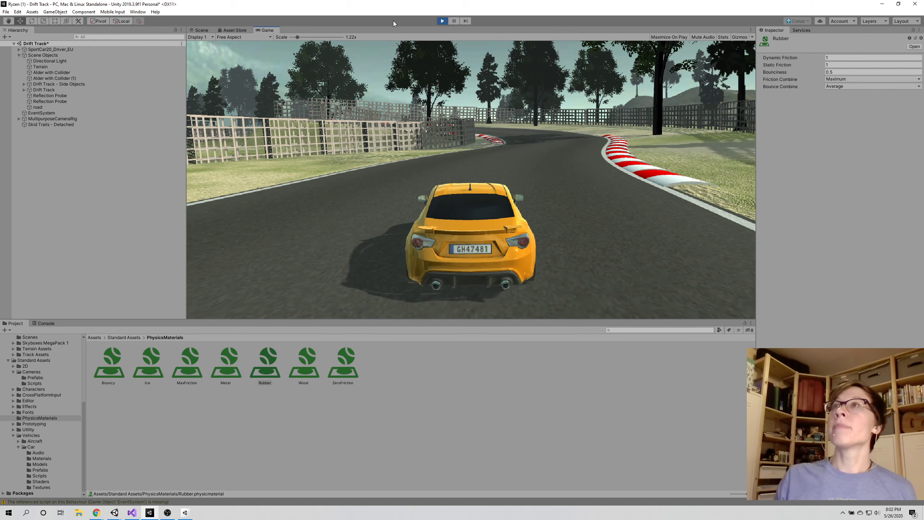
{"action": "left_click", "coordinate": [442, 23]}
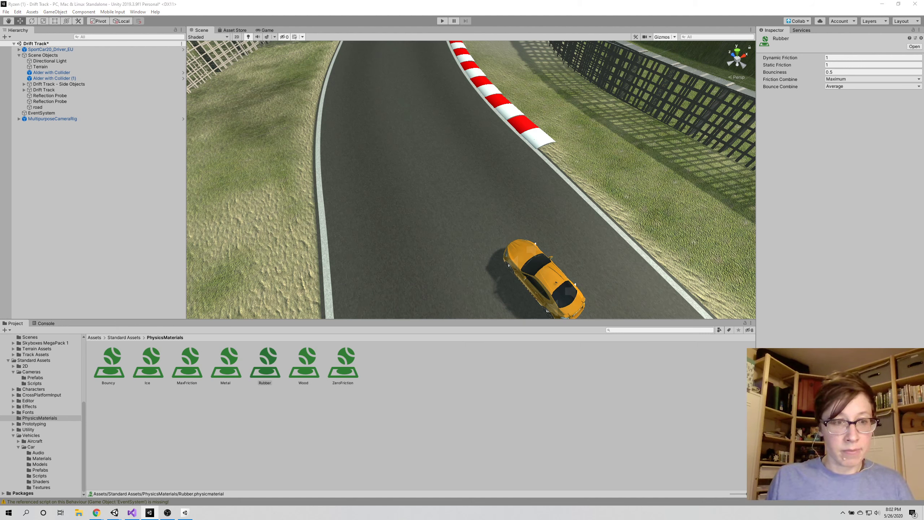
Switch to the DogDemo project, select the table lamp on the nightstand beside the bed, and clear the console
{"action": "key", "text": "alt+Tab"}
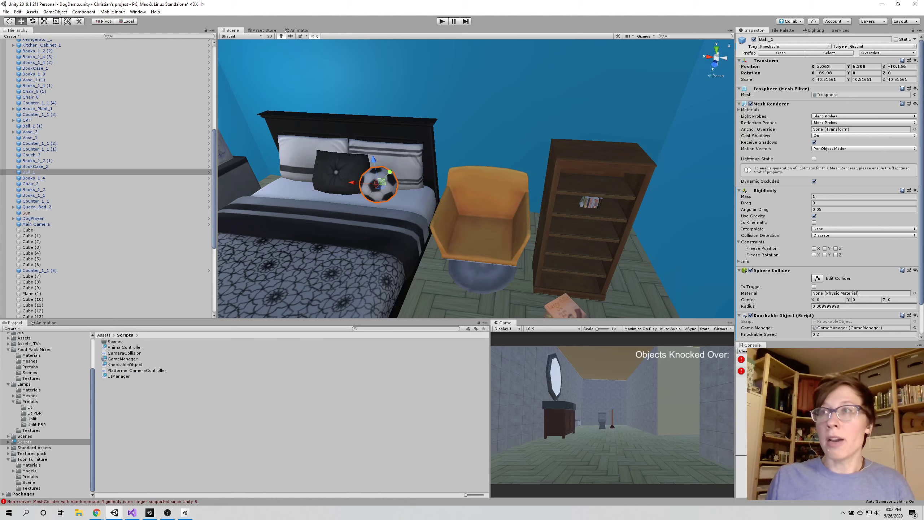
{"action": "scroll", "coordinate": [575, 190], "scroll_direction": "down", "scroll_amount": 5}
{"action": "scroll", "coordinate": [571, 211], "scroll_direction": "up", "scroll_amount": 6}
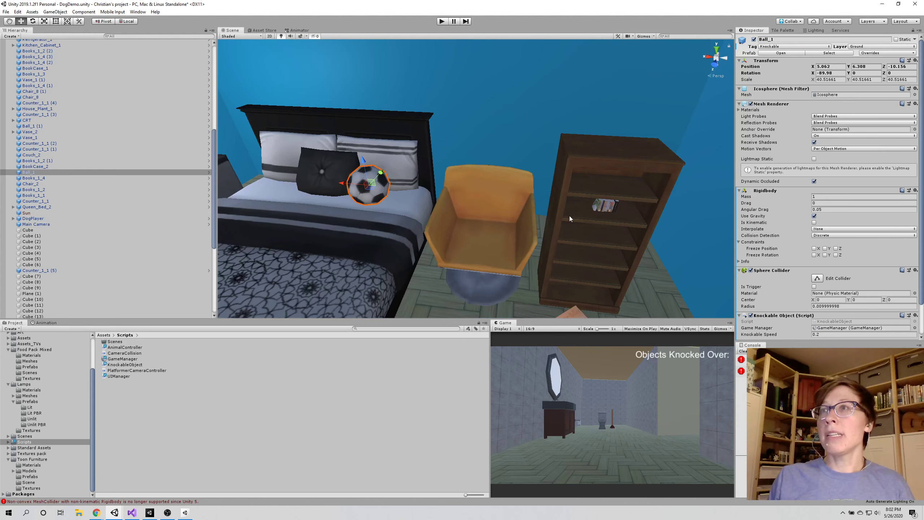
{"action": "right_click_drag", "start_coordinate": [569, 215], "coordinate": [433, 247]}
{"action": "left_click", "coordinate": [523, 88]}
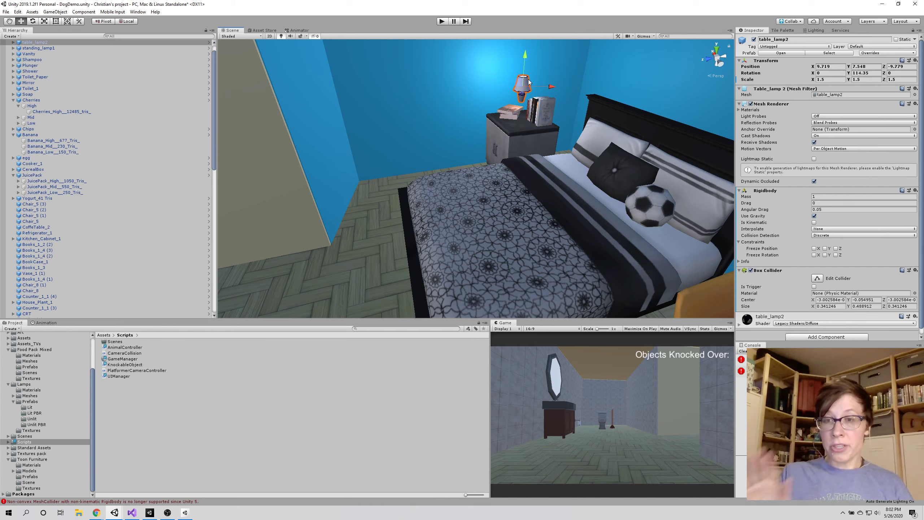
{"action": "left_click", "coordinate": [742, 351]}
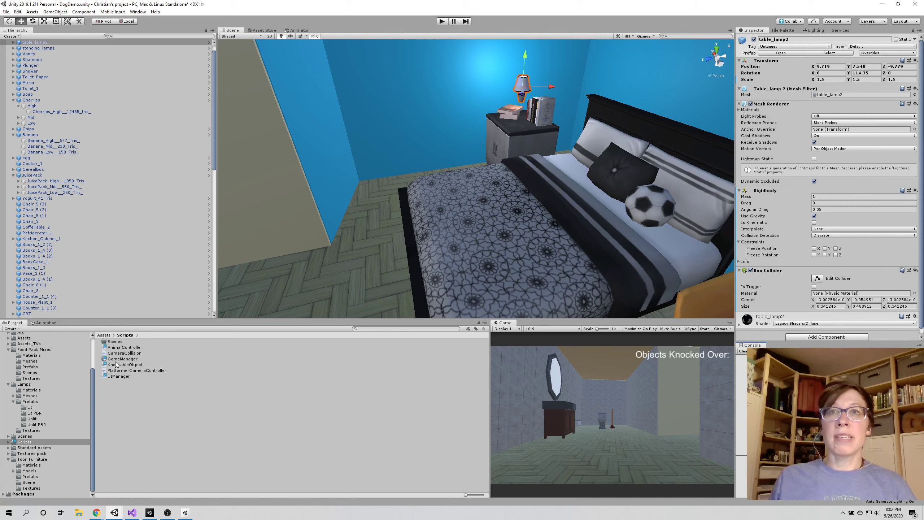
Try to attach the KnockableObject script to table_lamp2, and unpack the lamp's prefab instance
{"action": "left_click_drag", "start_coordinate": [117, 367], "coordinate": [804, 270]}
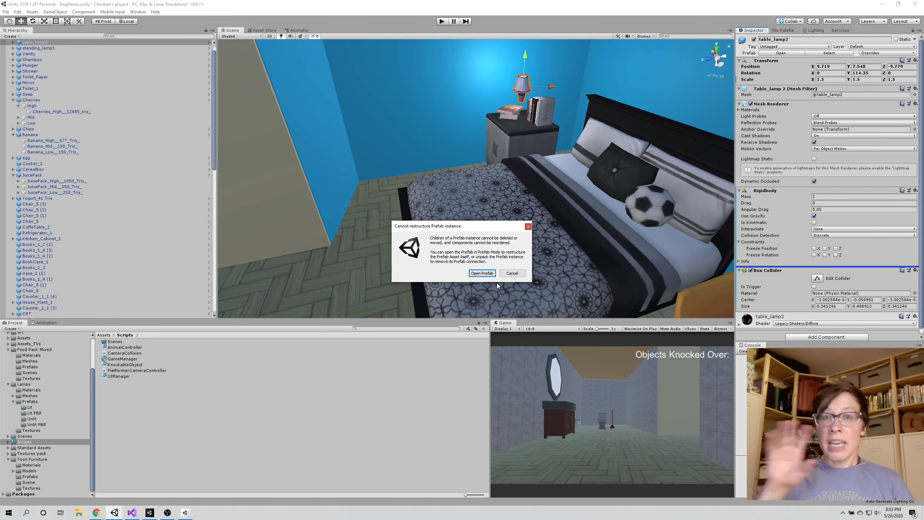
{"action": "left_click", "coordinate": [510, 273]}
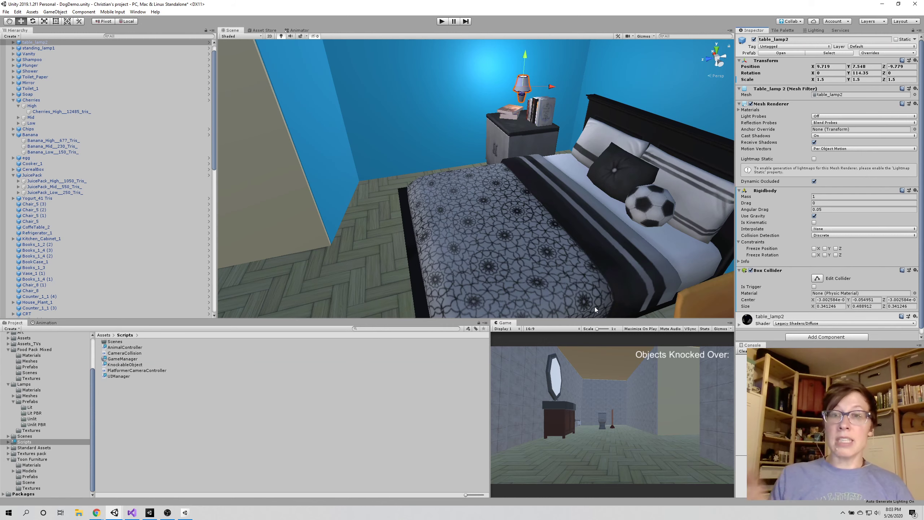
{"action": "scroll", "coordinate": [33, 73], "scroll_direction": "up", "scroll_amount": 2}
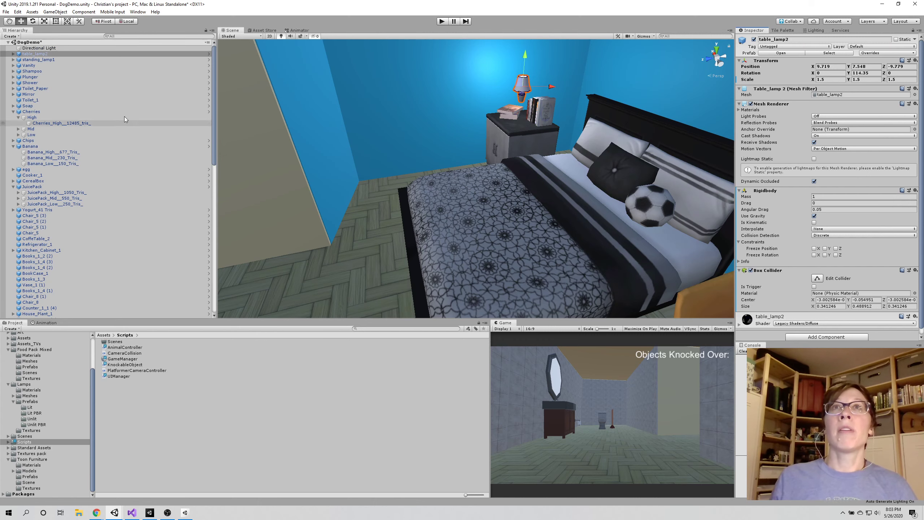
{"action": "right_click", "coordinate": [39, 55]}
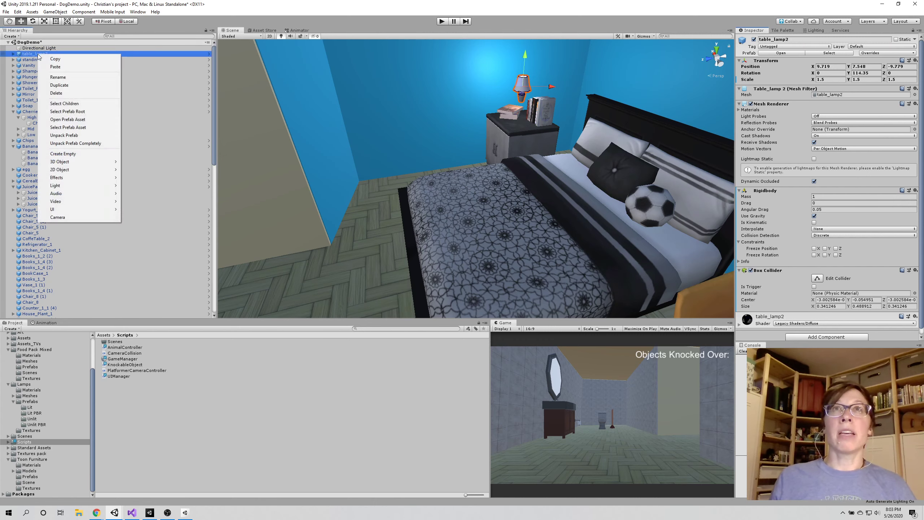
{"action": "left_click", "coordinate": [68, 136]}
{"action": "left_click", "coordinate": [18, 54]}
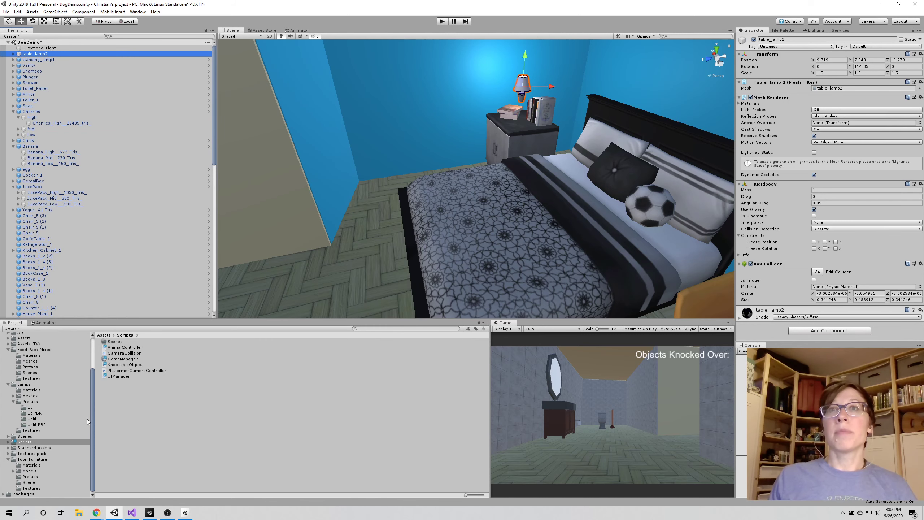
Attach the KnockableObject script to table_lamp2 above its Box Collider and assign the GameManager object as its Game Manager
{"action": "left_click_drag", "start_coordinate": [126, 365], "coordinate": [799, 262]}
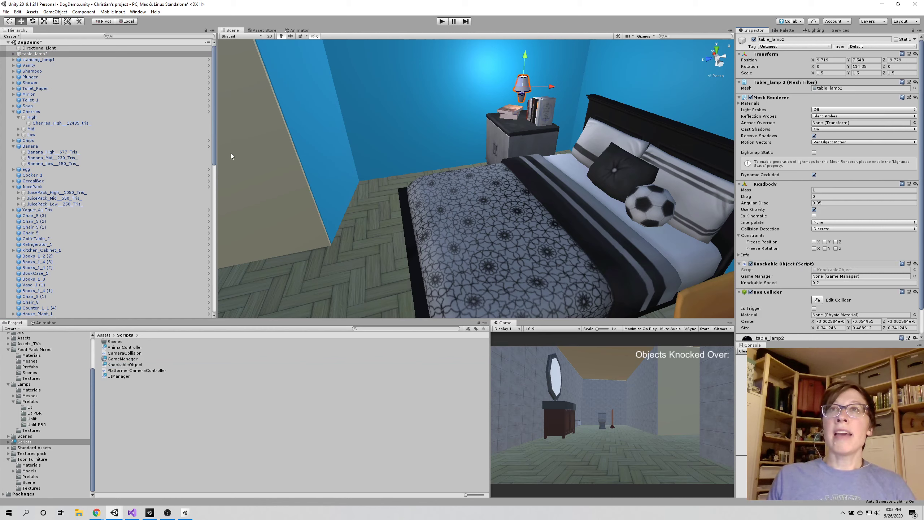
{"action": "left_click_drag", "start_coordinate": [214, 150], "coordinate": [207, 306]}
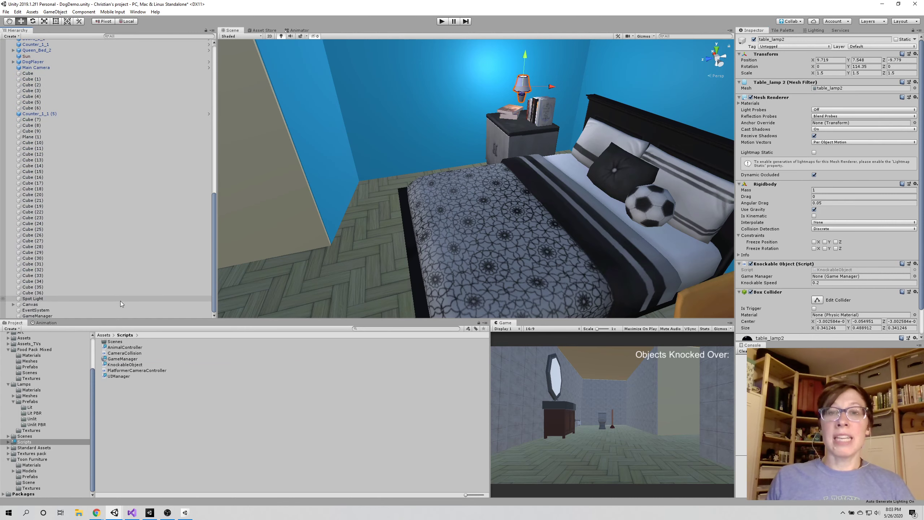
{"action": "left_click_drag", "start_coordinate": [91, 313], "coordinate": [840, 278]}
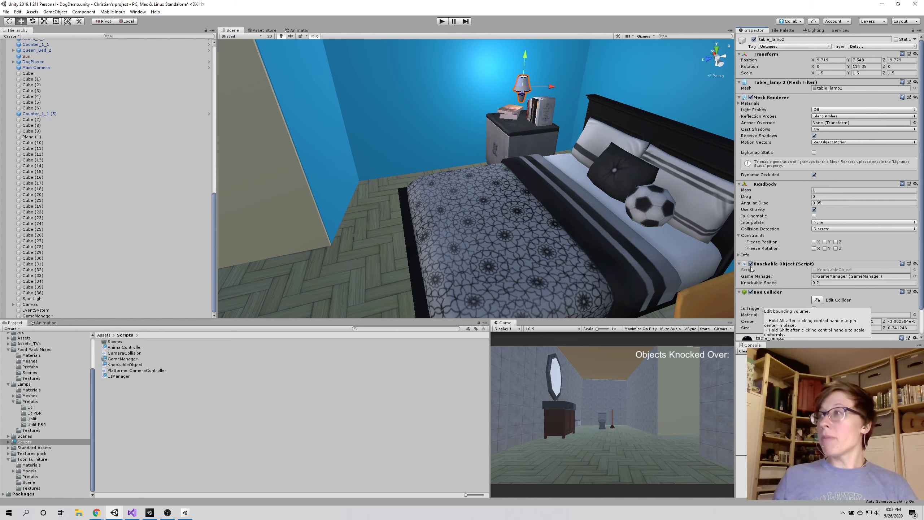
Tag table_lamp2 as Knockable and lower it onto the nightstand to a Y position of 6.8
{"action": "left_click", "coordinate": [765, 46]}
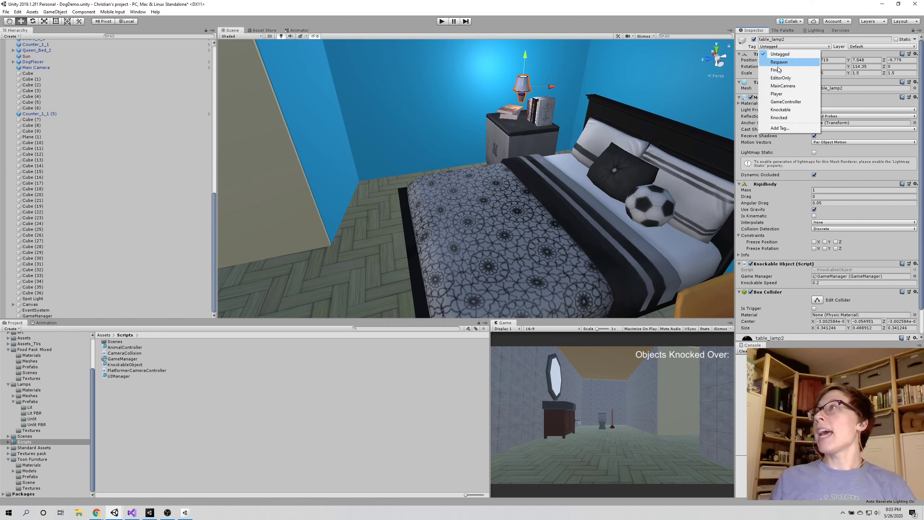
{"action": "left_click", "coordinate": [779, 107]}
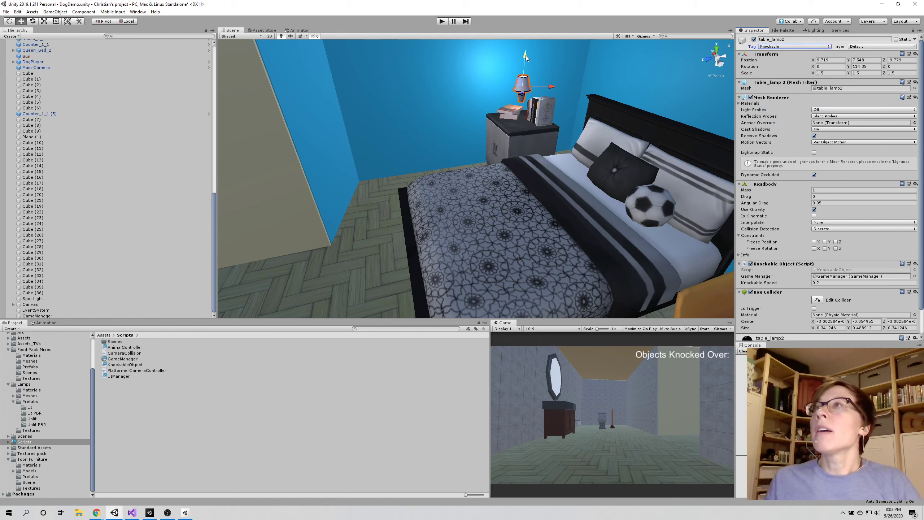
{"action": "left_click_drag", "start_coordinate": [526, 58], "coordinate": [518, 80]}
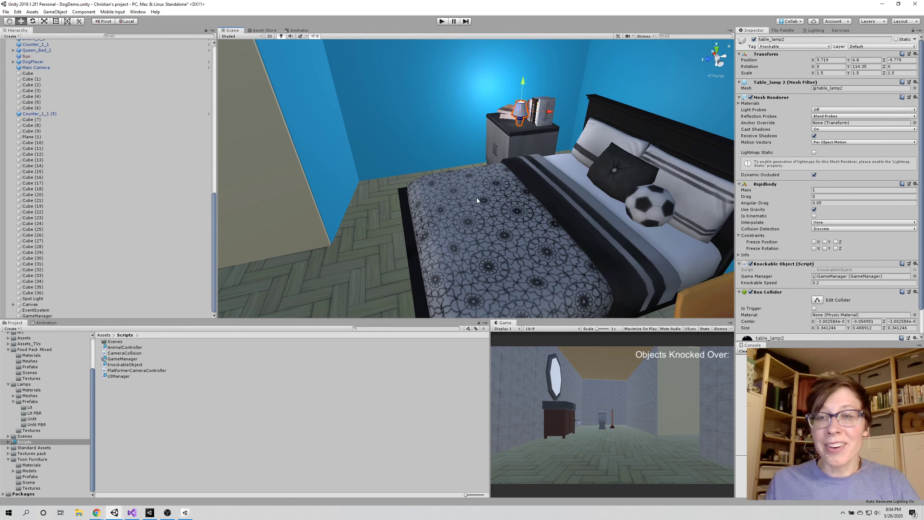
Play-test the game by jumping the dog across the bed to the nightstand and bumping into the lamp
{"action": "left_click", "coordinate": [442, 21]}
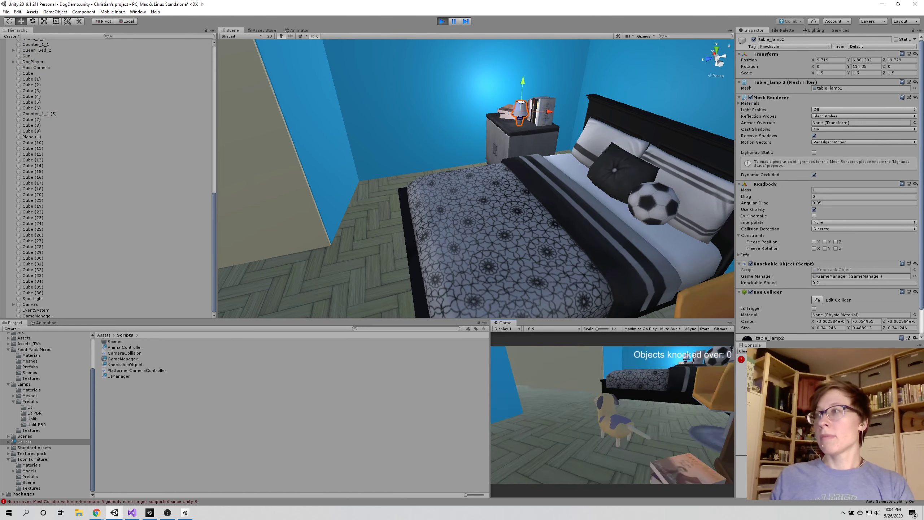
{"action": "key", "text": "w"}
{"action": "key", "text": "space"}
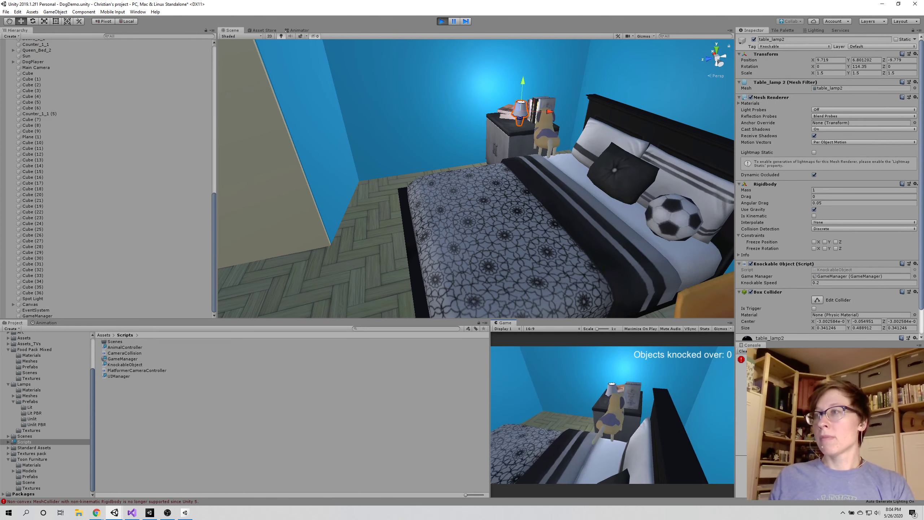
{"action": "key", "text": "space"}
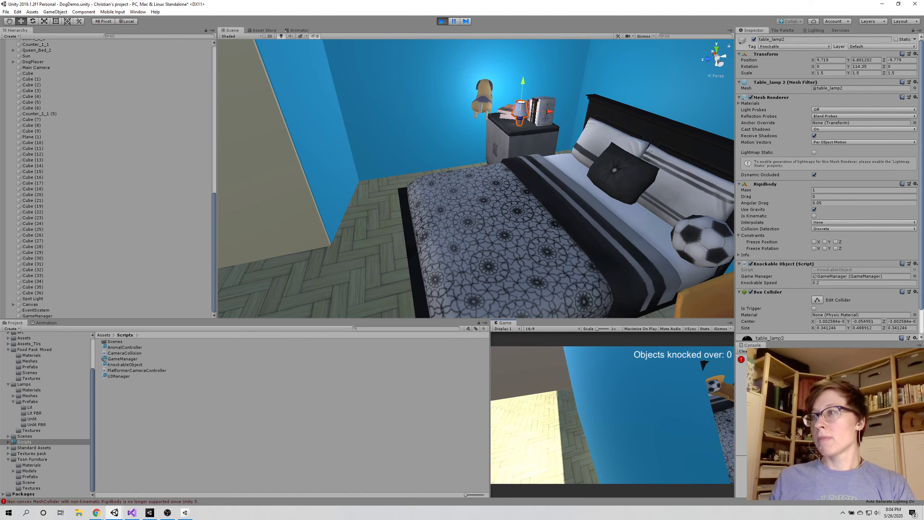
{"action": "key", "text": "d"}
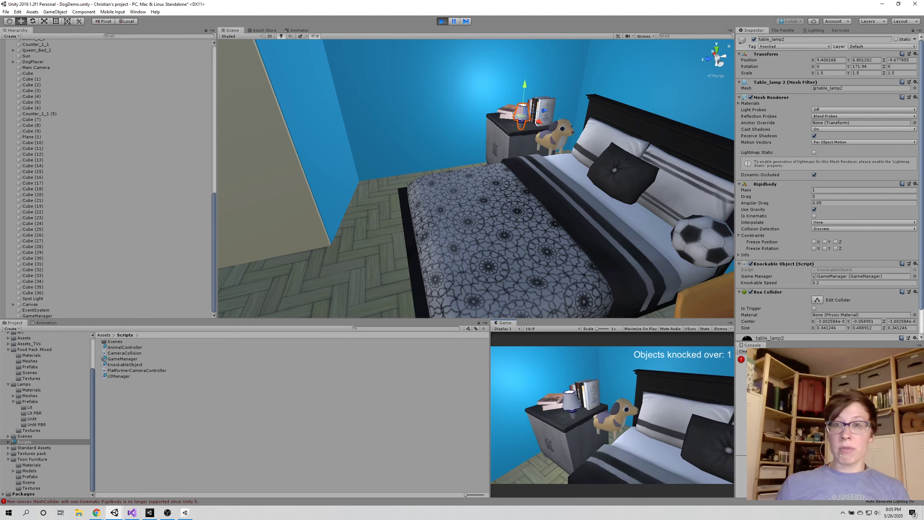
{"action": "key", "text": "Escape"}
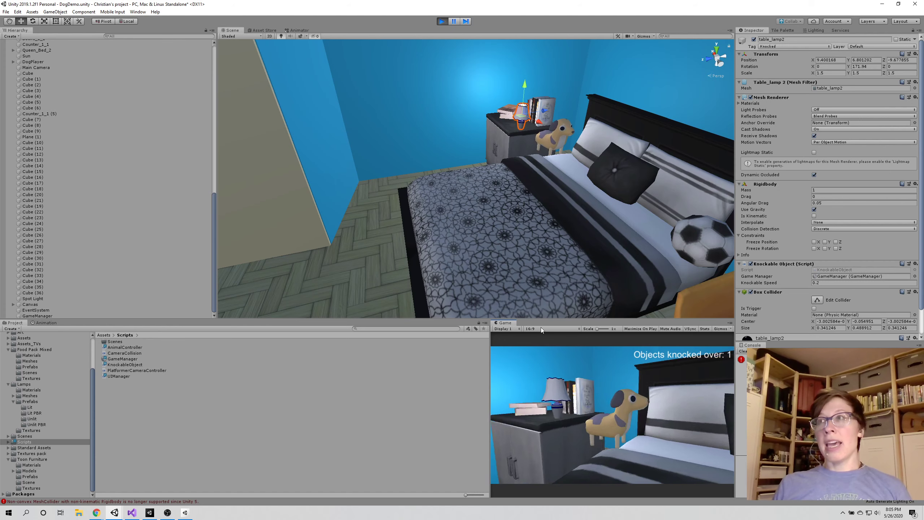